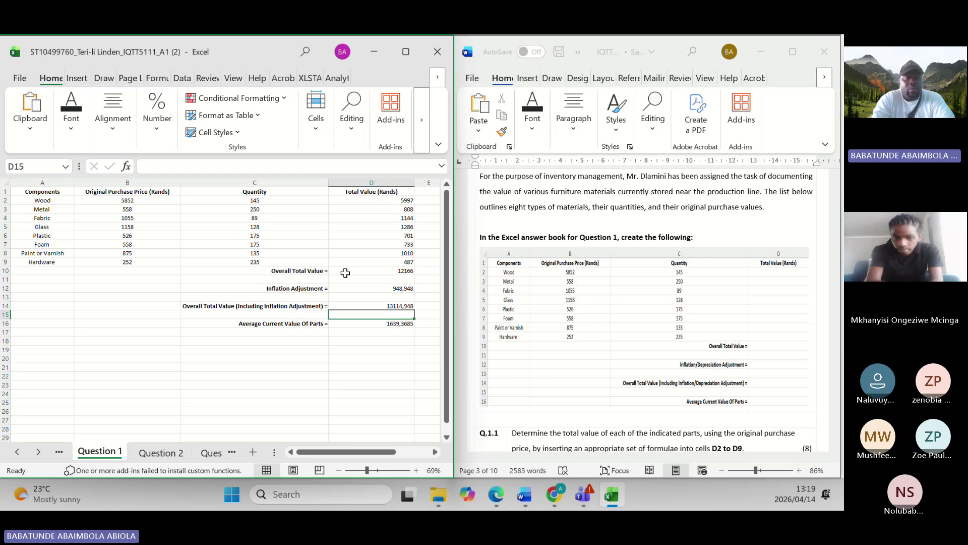
- Switch to the Word assignment document and read questions Q.1.1 and Q.1.2 below the components table
left_click(525, 272)
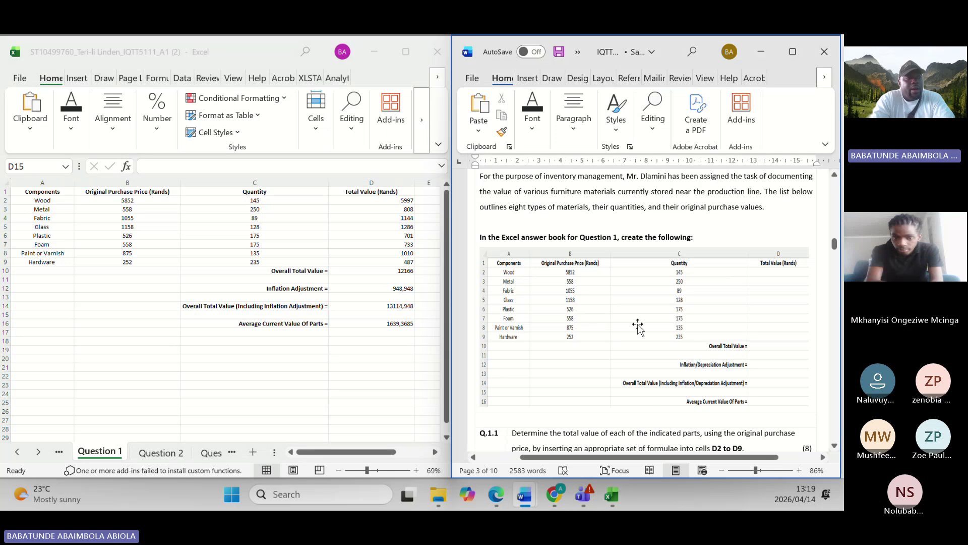
left_click(837, 446)
left_click(837, 446)
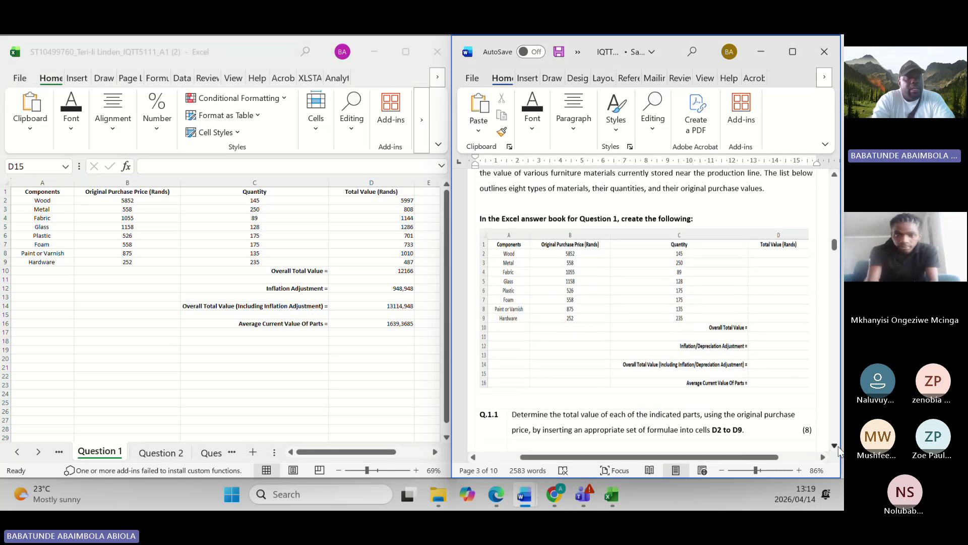
left_click(837, 446)
left_click(837, 447)
left_click(837, 447)
left_click(837, 447)
left_click(837, 447)
left_click(837, 446)
left_click(837, 447)
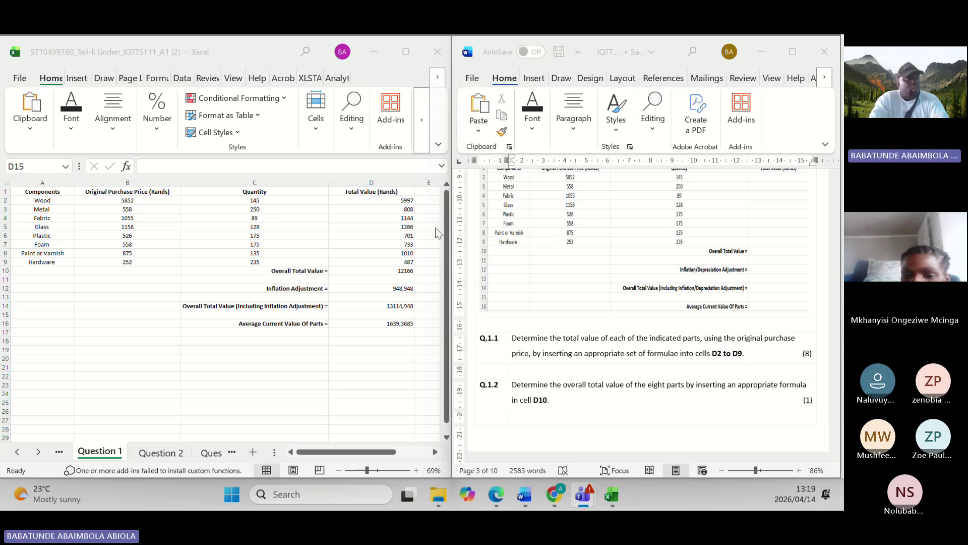
left_click(528, 231)
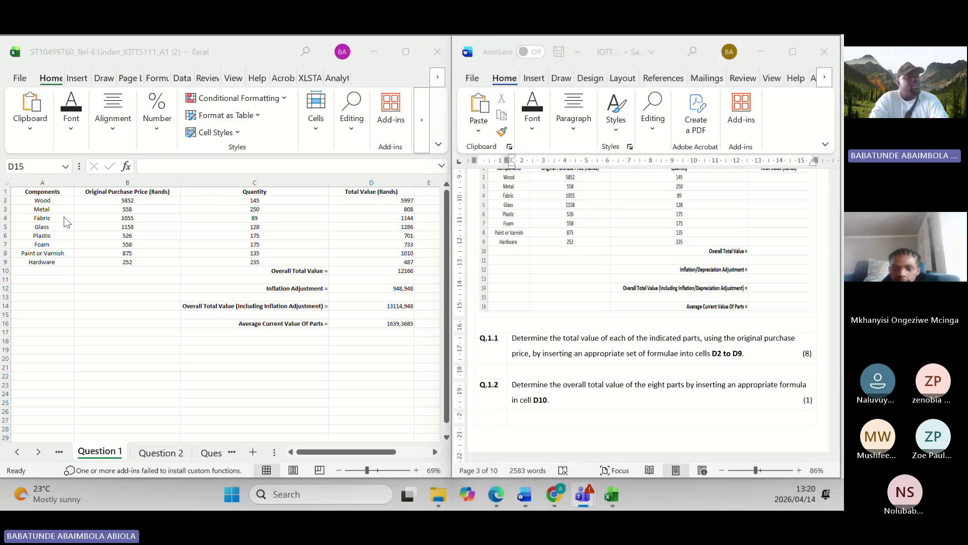
- In the Excel answer book, replace the Wood total value formula in D2 with =B2*C2
left_click(395, 201)
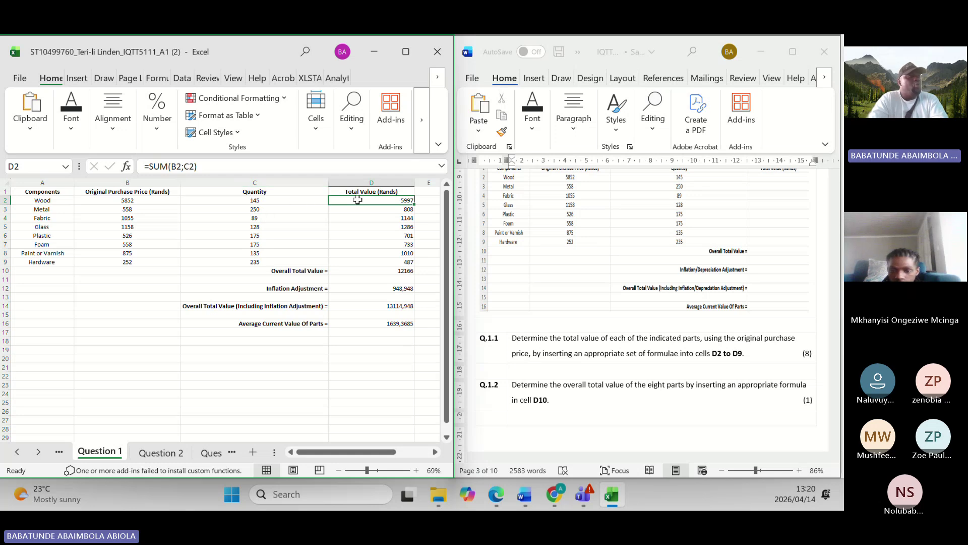
left_click(399, 209)
left_click(399, 200)
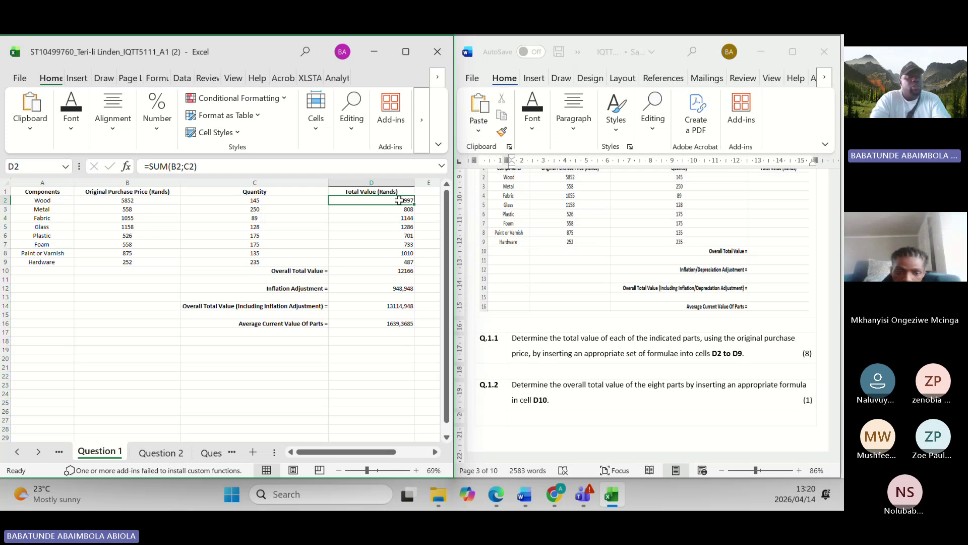
type("=")
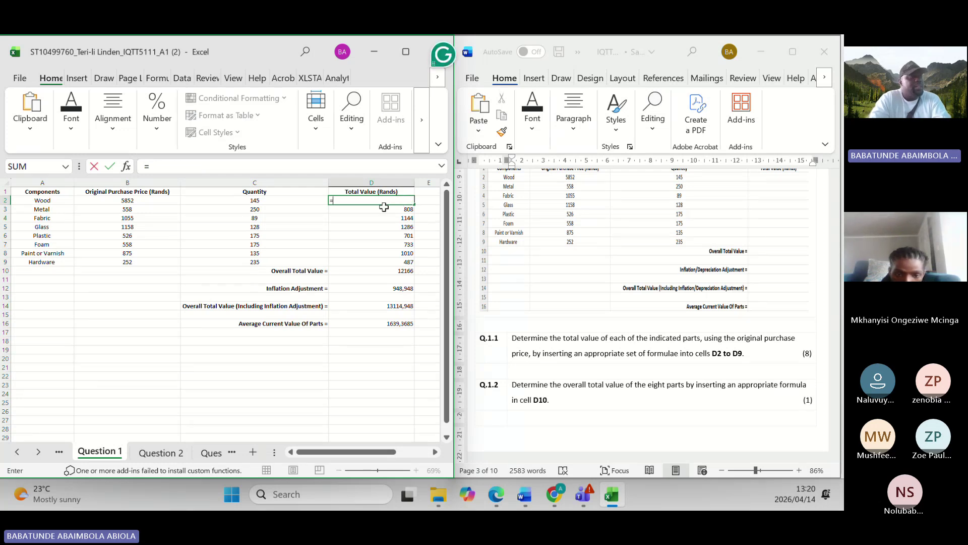
left_click(141, 202)
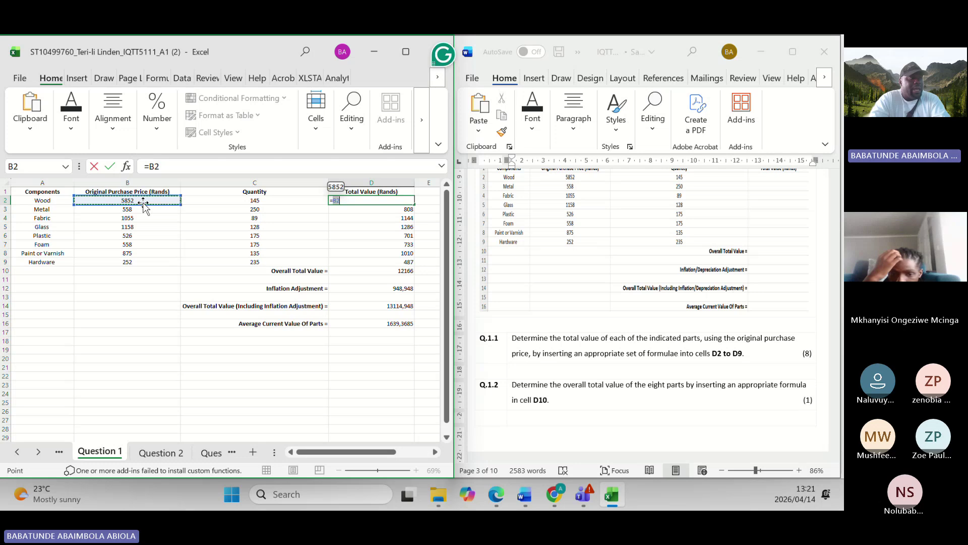
left_click(366, 200)
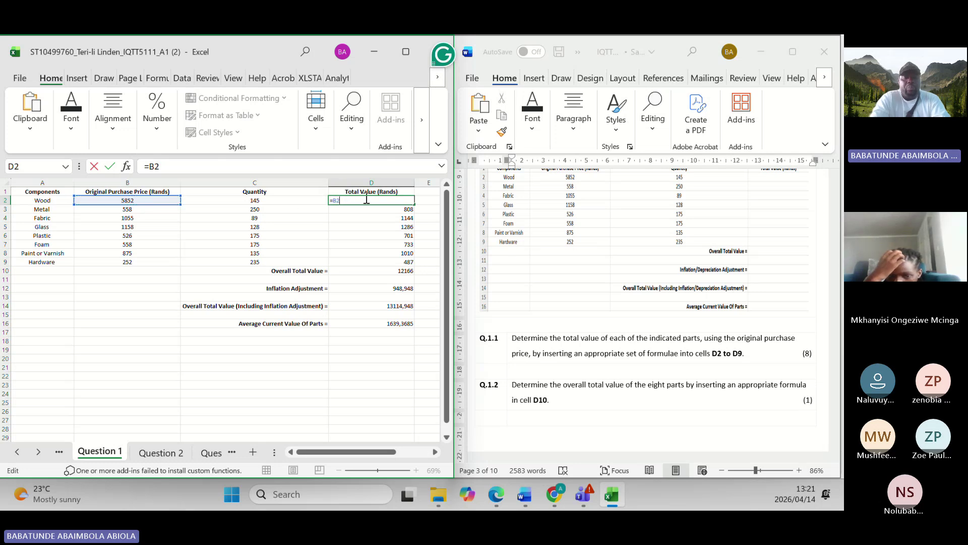
type("*")
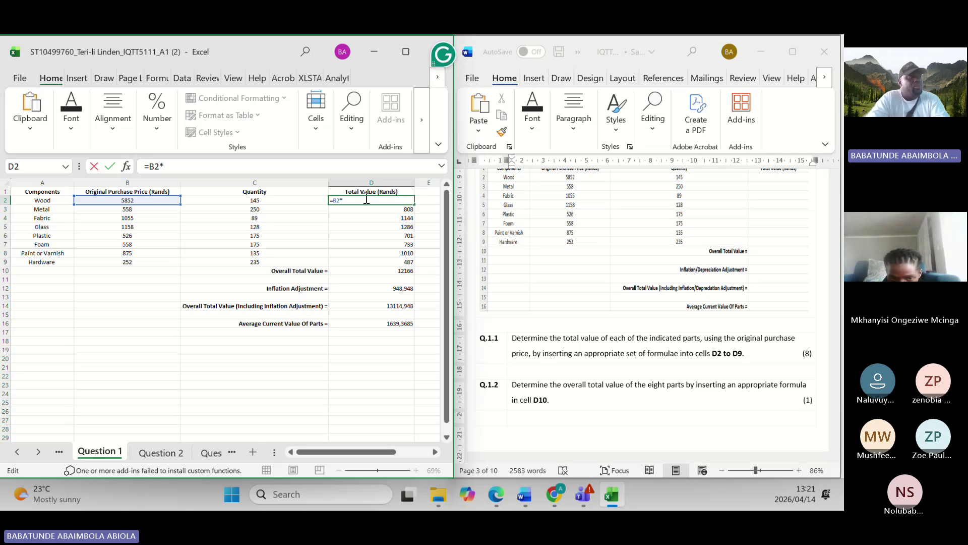
left_click(286, 201)
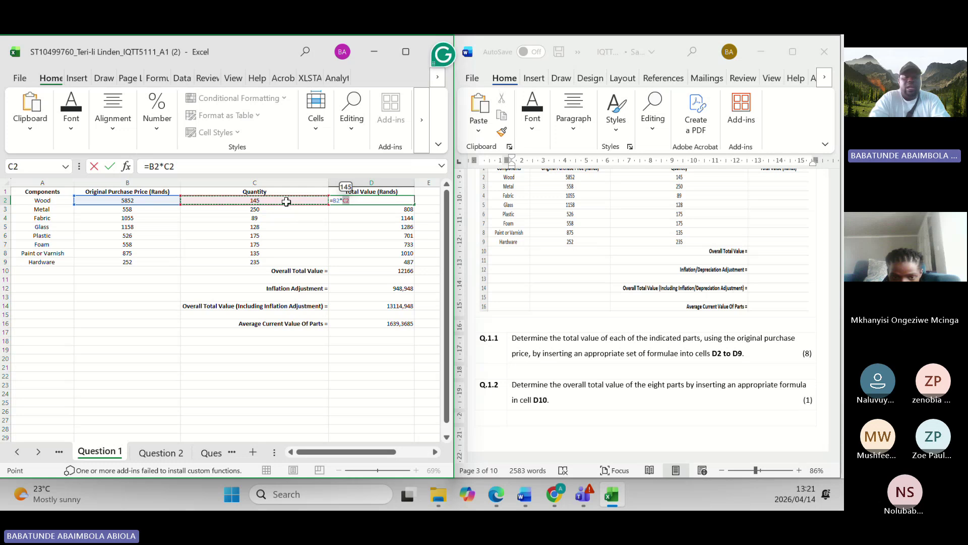
key("Return")
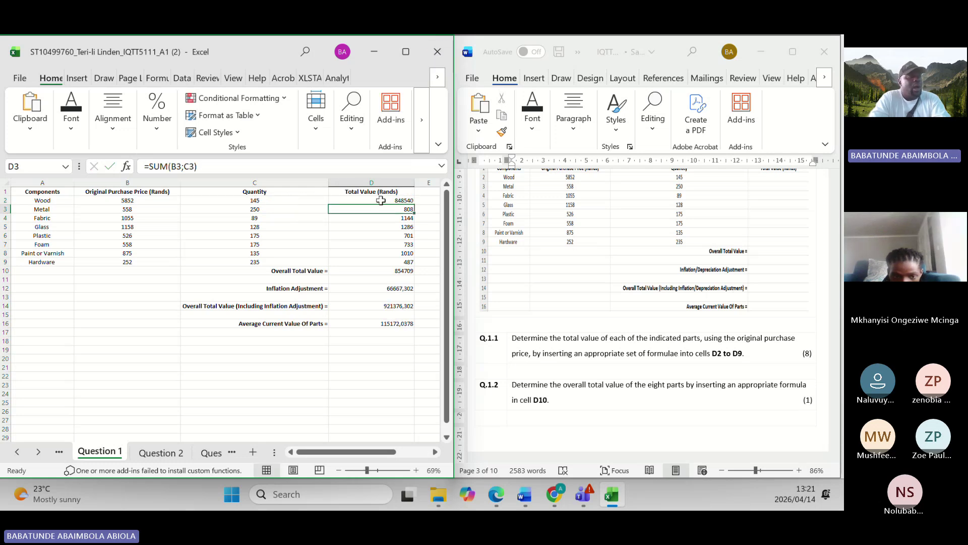
left_click(381, 200)
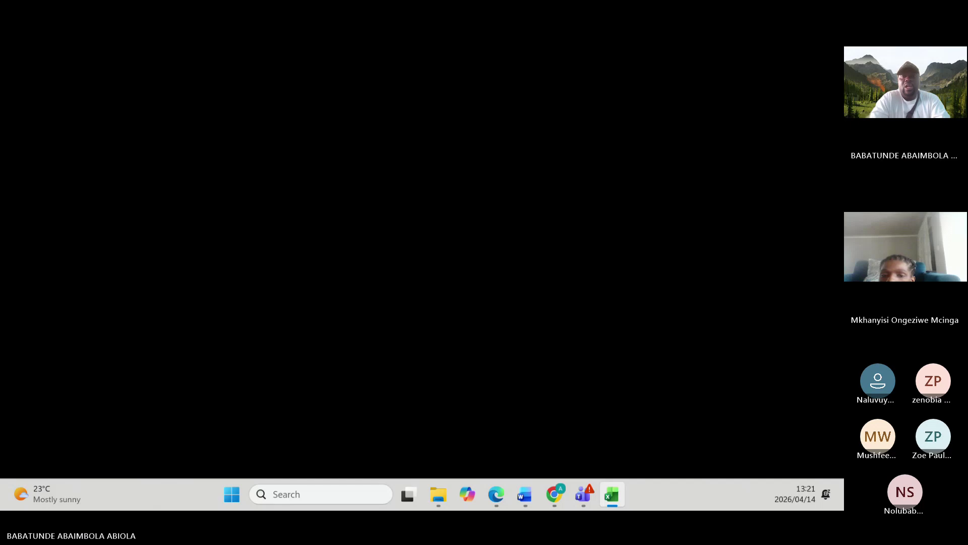
- Clear cell D2 for Wood and re-enter its total value formula as =B2*C2
key("alt+Tab")
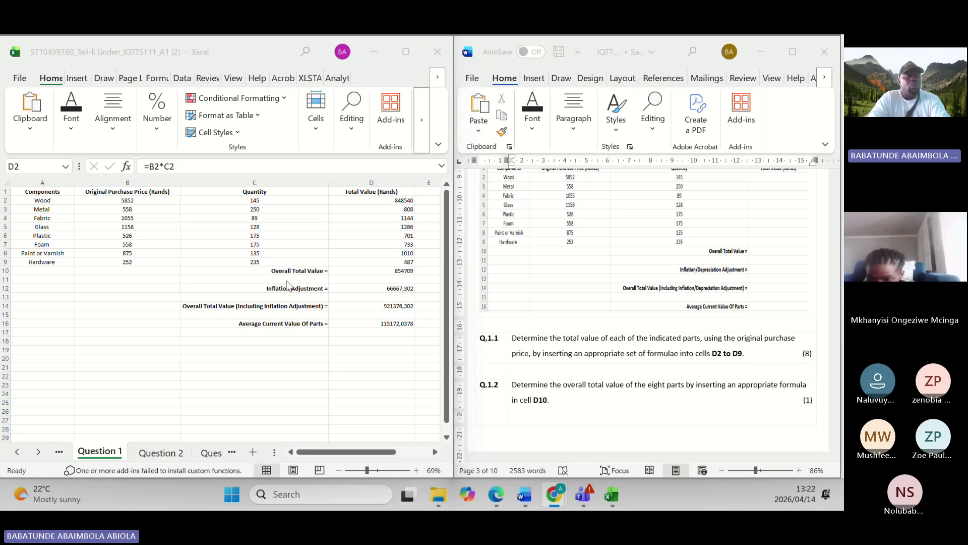
left_click(402, 210)
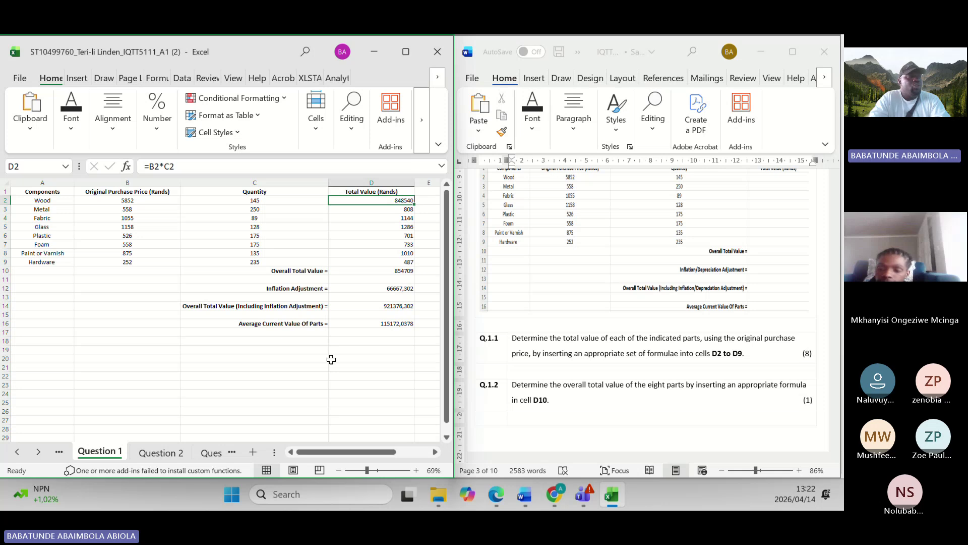
left_click(281, 203)
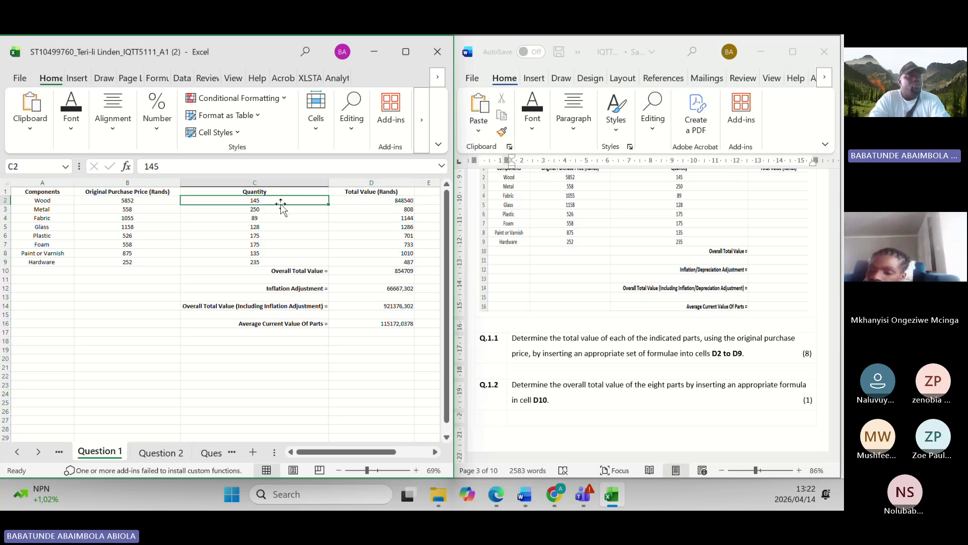
left_click(384, 201)
double_click(391, 202)
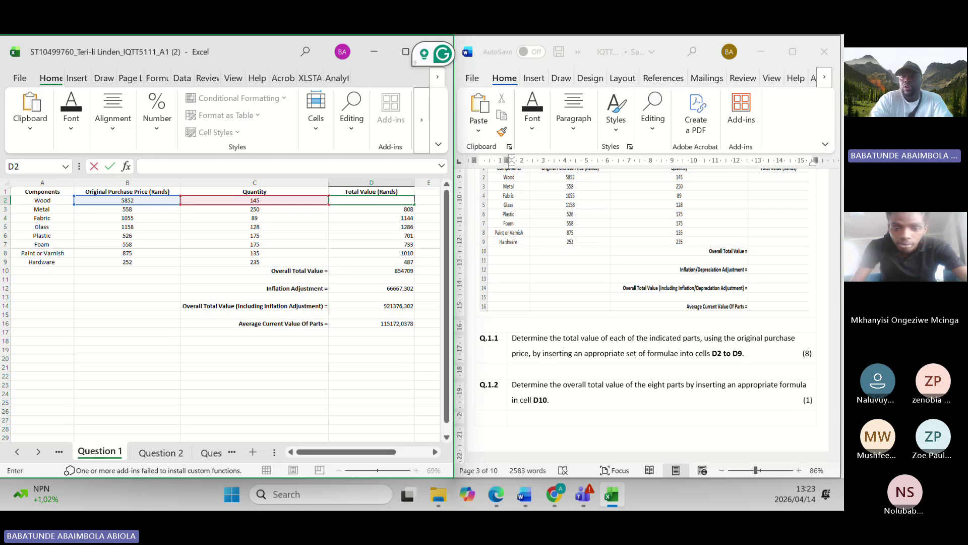
left_click(401, 201)
type("=")
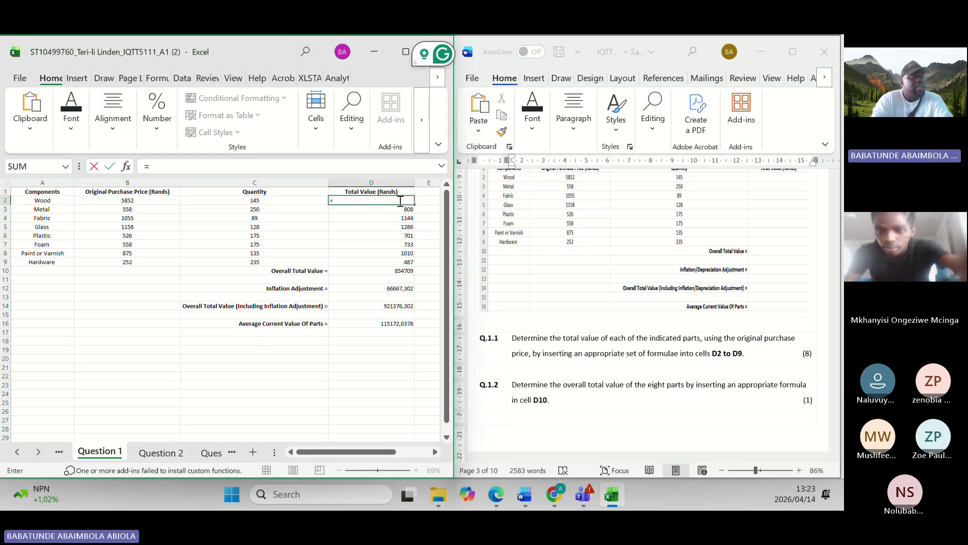
left_click(144, 202)
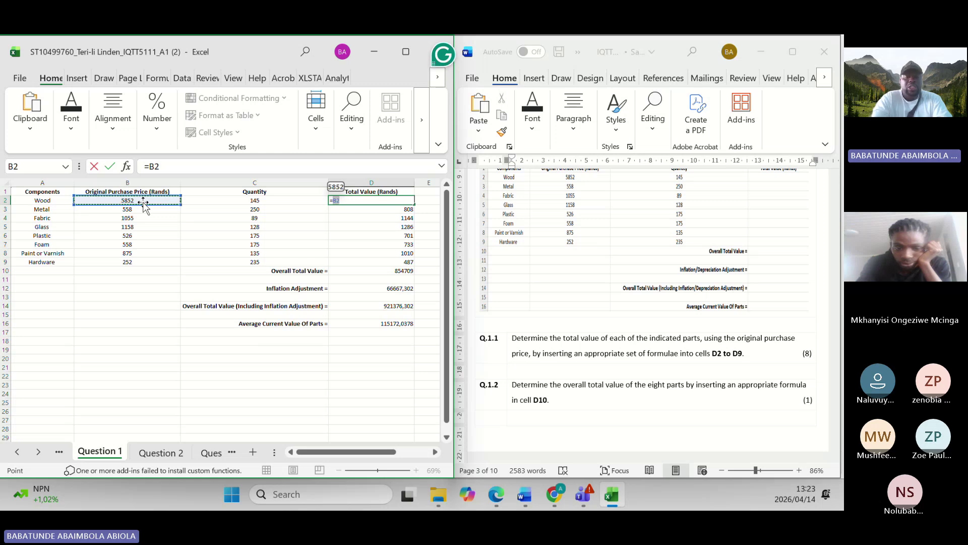
type("*")
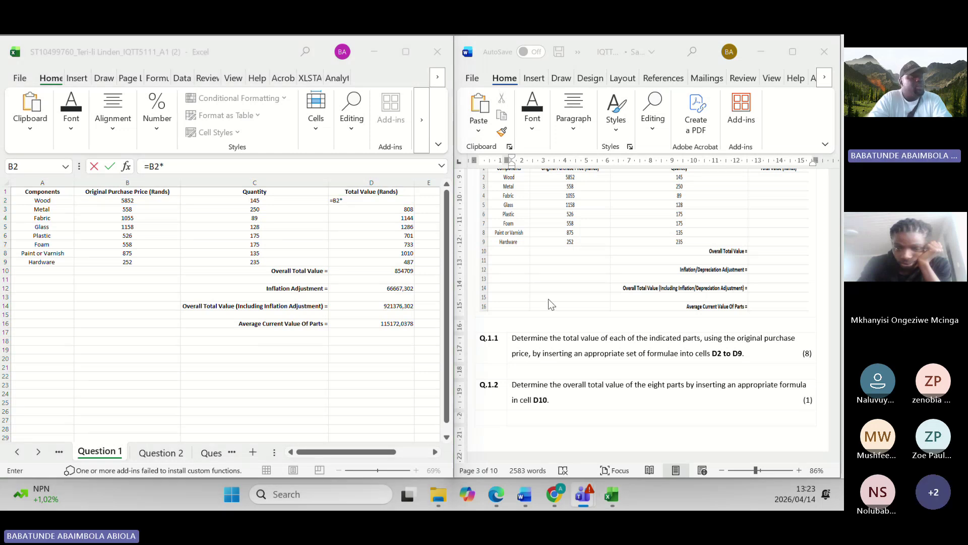
left_click(367, 201)
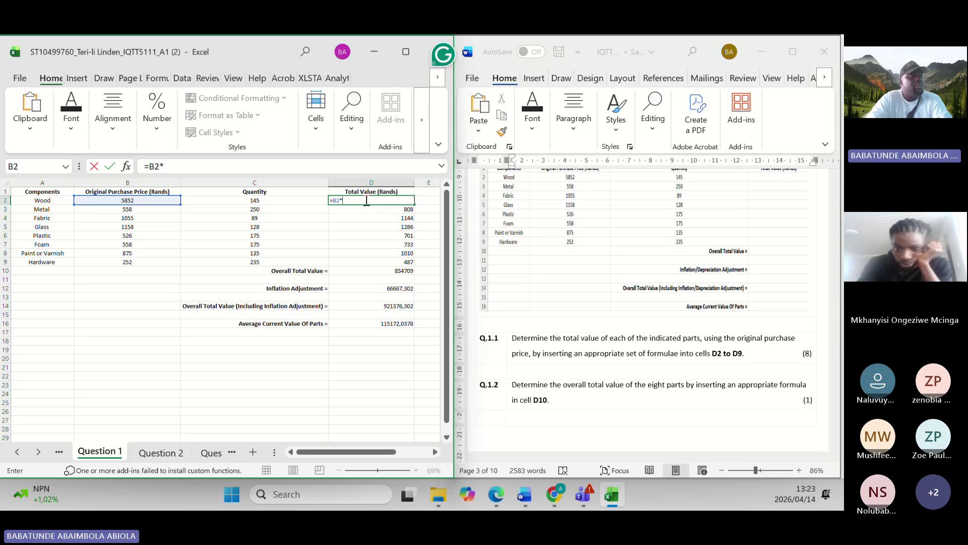
left_click(266, 200)
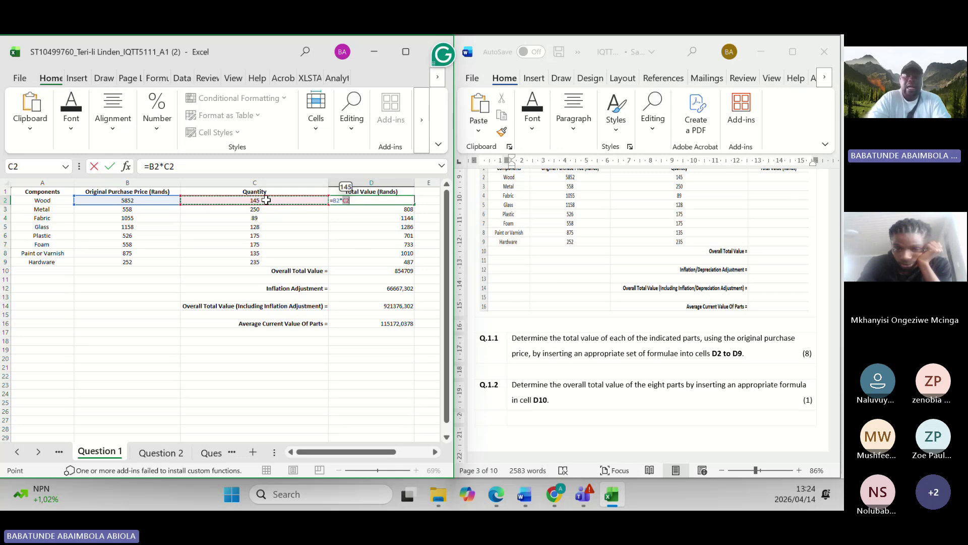
key("Return")
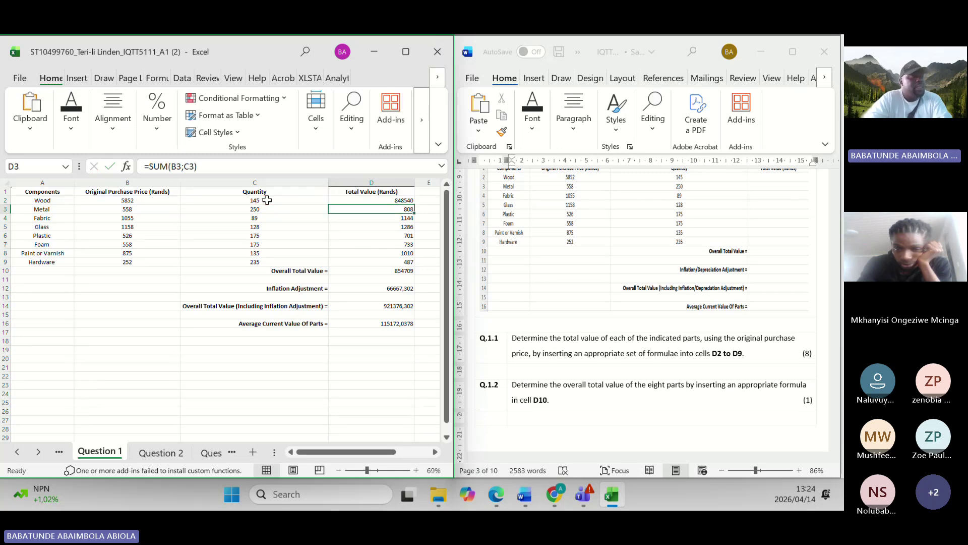
left_click(349, 200)
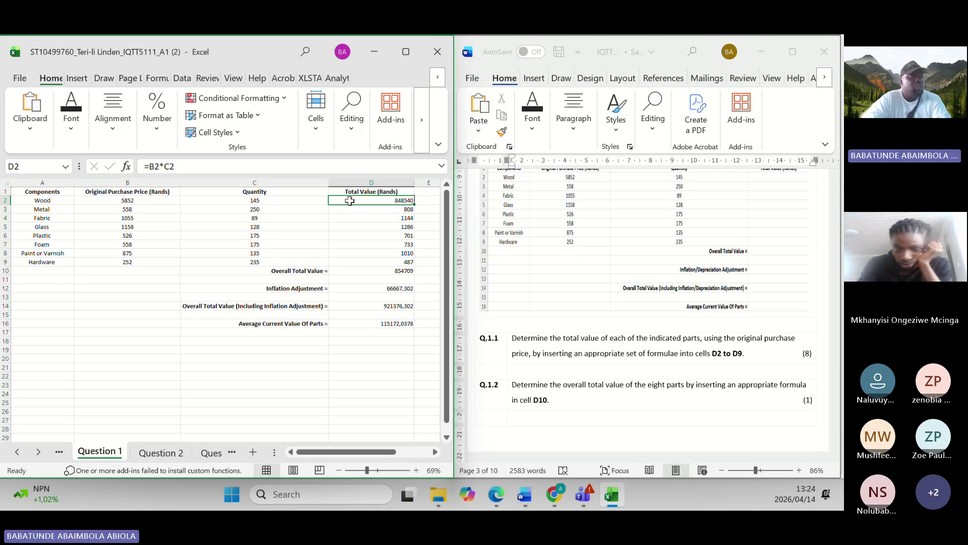
- Replace the Metal total value formula in D3 with =B3*C3
left_click(360, 211)
type("=")
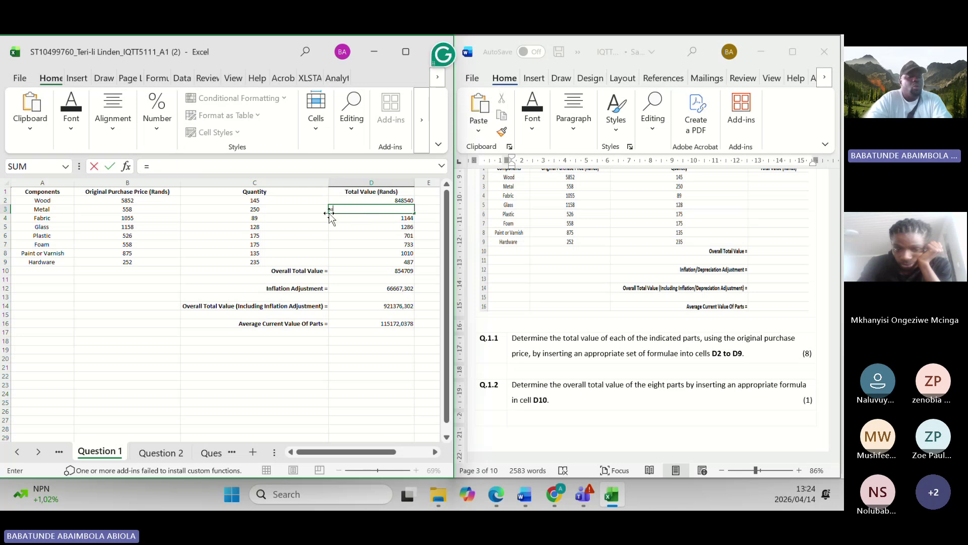
left_click(136, 210)
type("*")
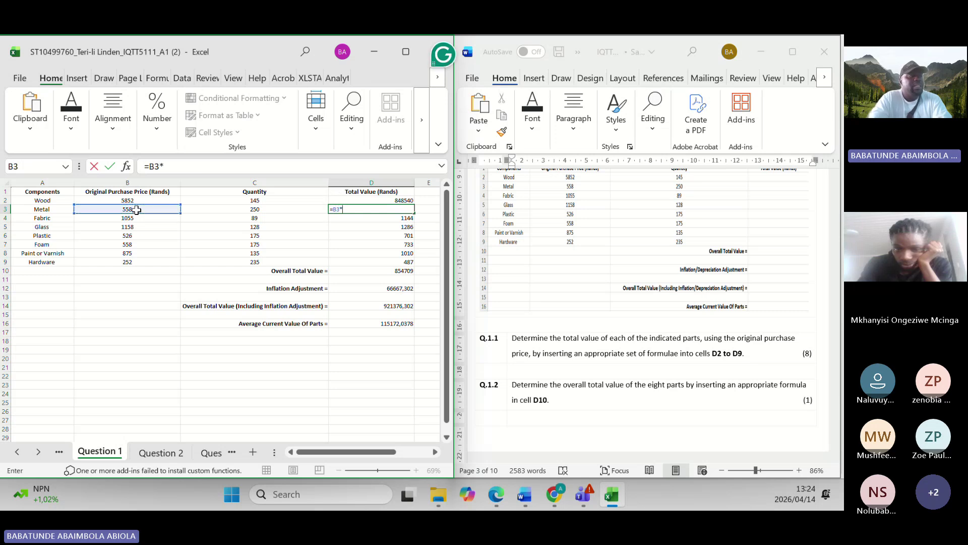
left_click(255, 210)
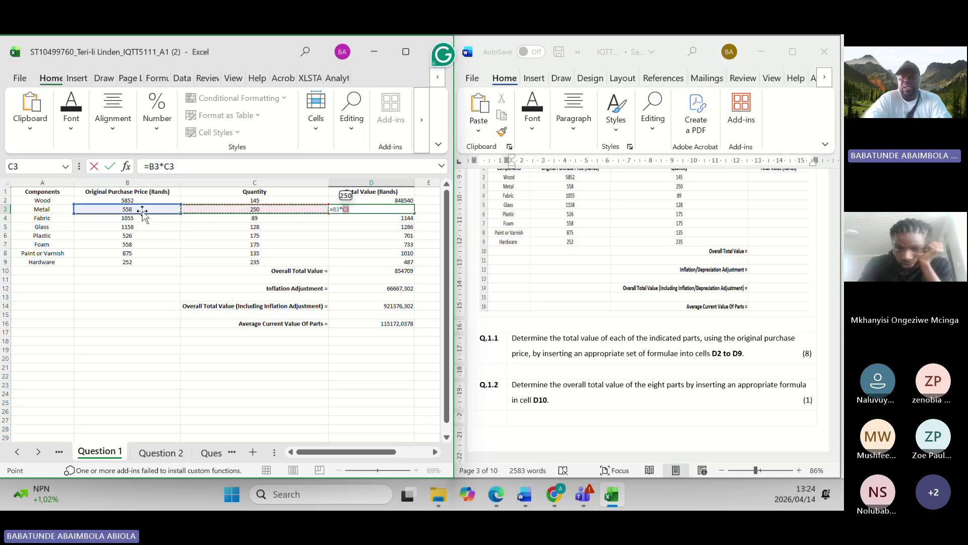
key("Return")
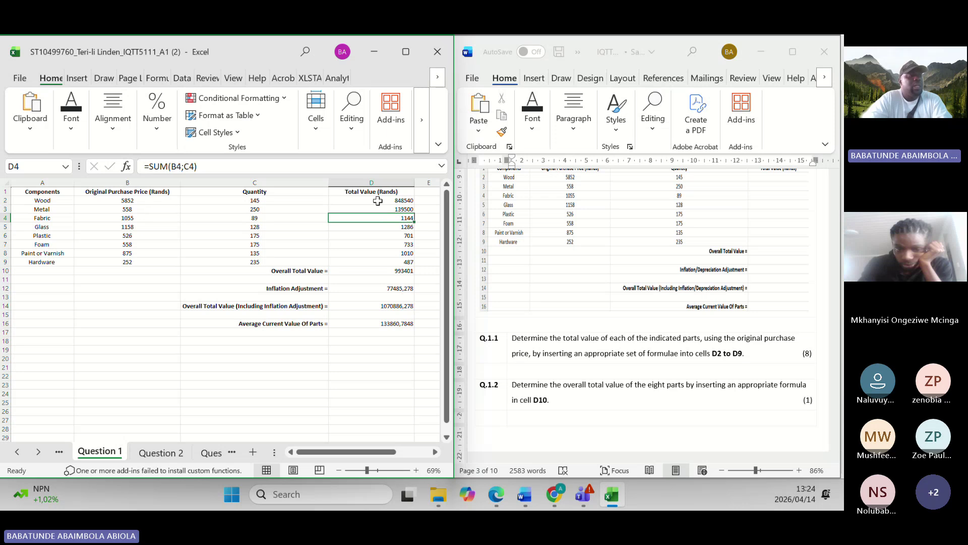
left_click(384, 206)
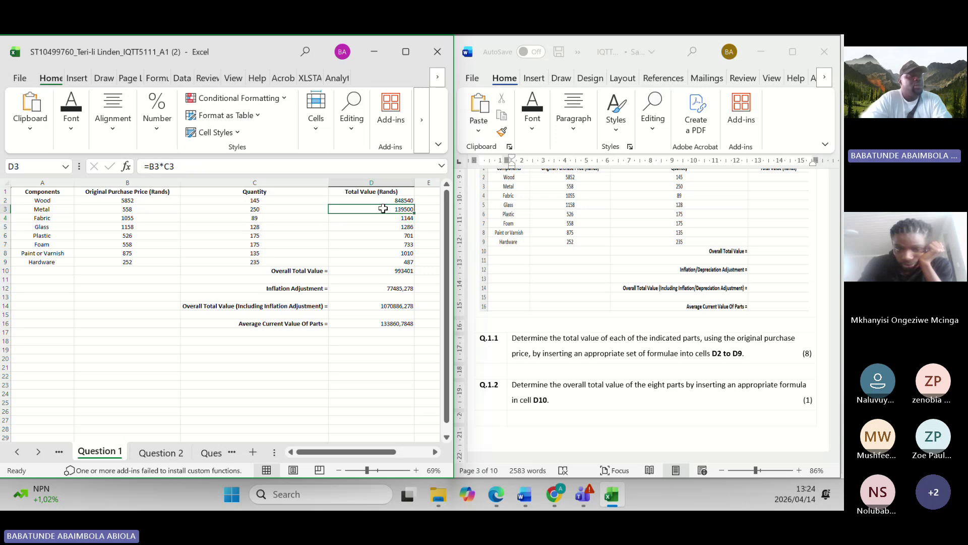
- Replace the Fabric total value formula in D4 with =B4*C4
left_click(387, 218)
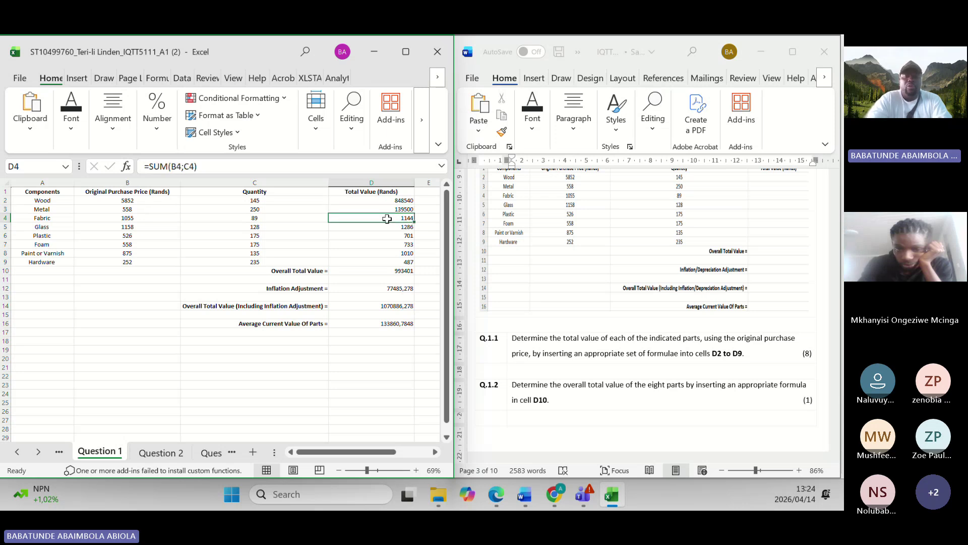
double_click(387, 218)
key("BackSpace")
key("BackSpace")
key("BackSpace")
key("BackSpace")
key("BackSpace")
key("BackSpace")
key("BackSpace")
key("BackSpace")
key("BackSpace")
key("BackSpace")
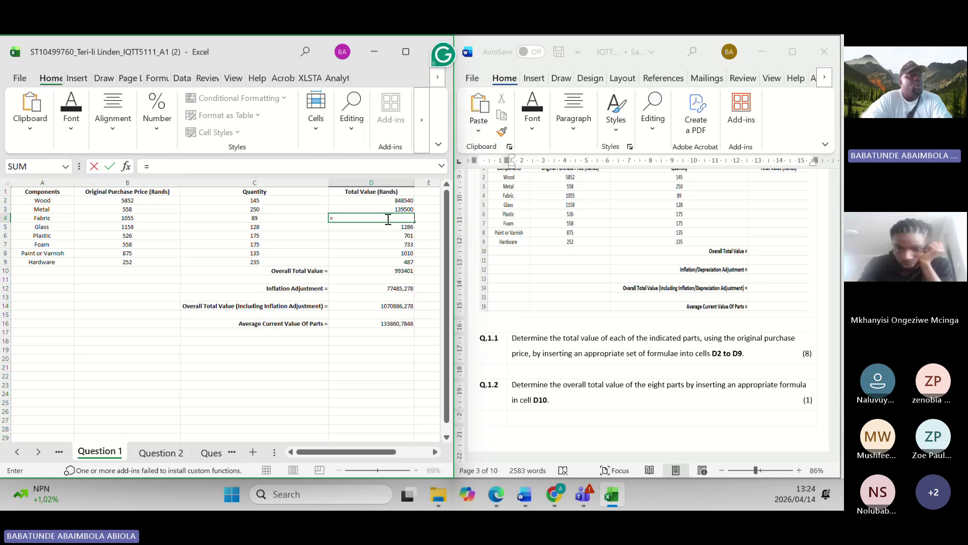
left_click(145, 217)
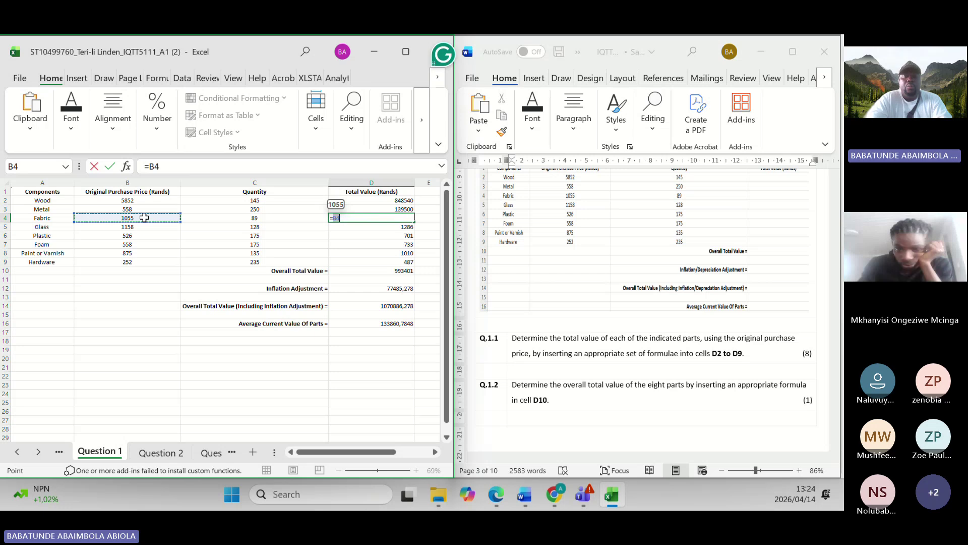
type("*")
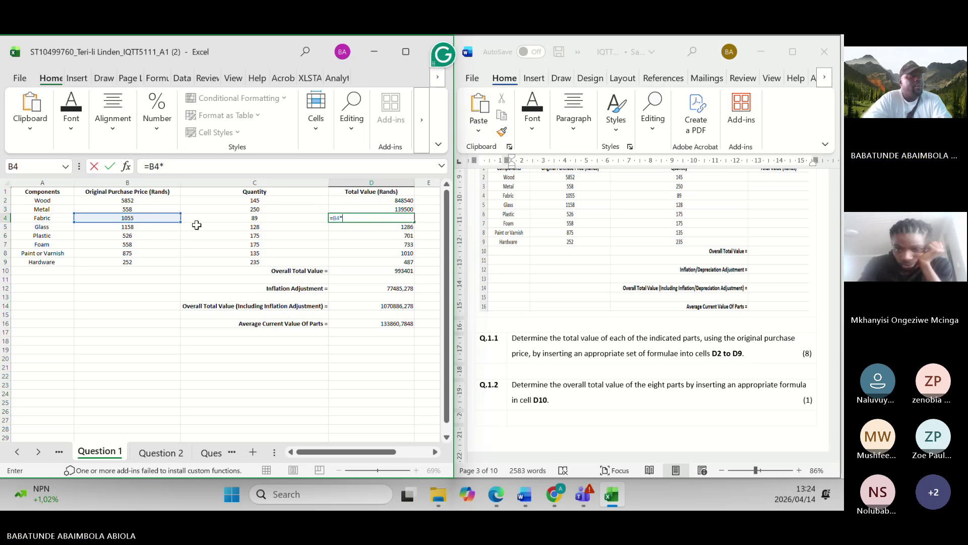
left_click(235, 219)
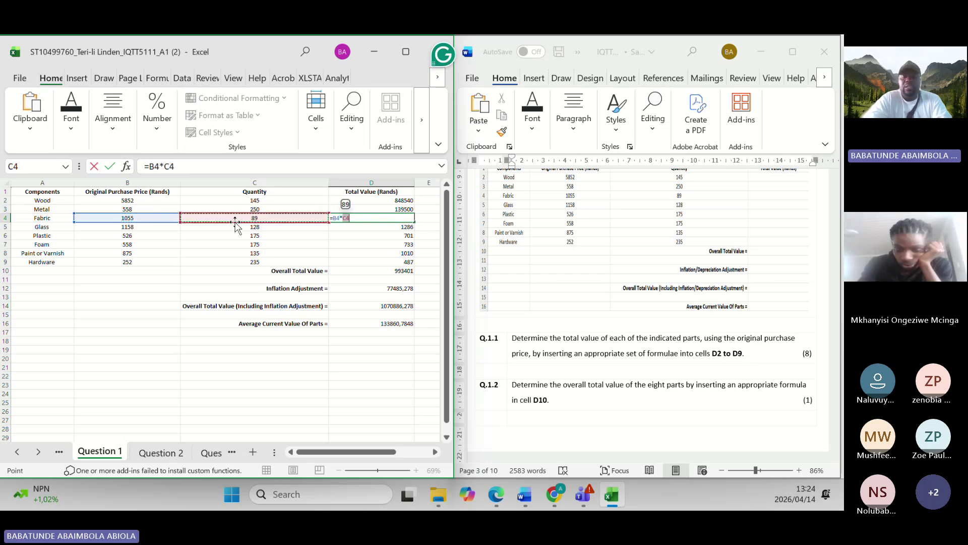
key("Return")
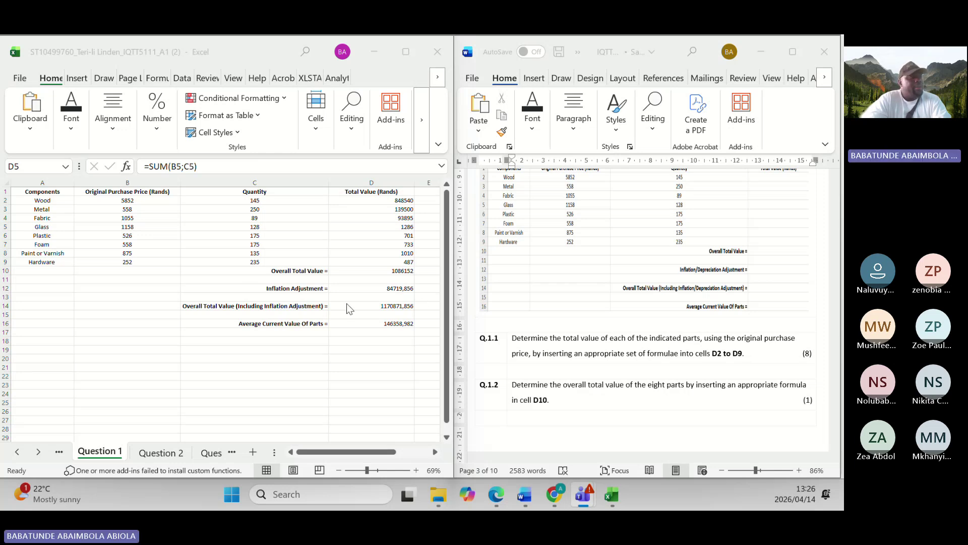
- Replace the Glass total value formula in D5 with =B5*C5, using the Fabric formula in D4 as the pattern
left_click(403, 228)
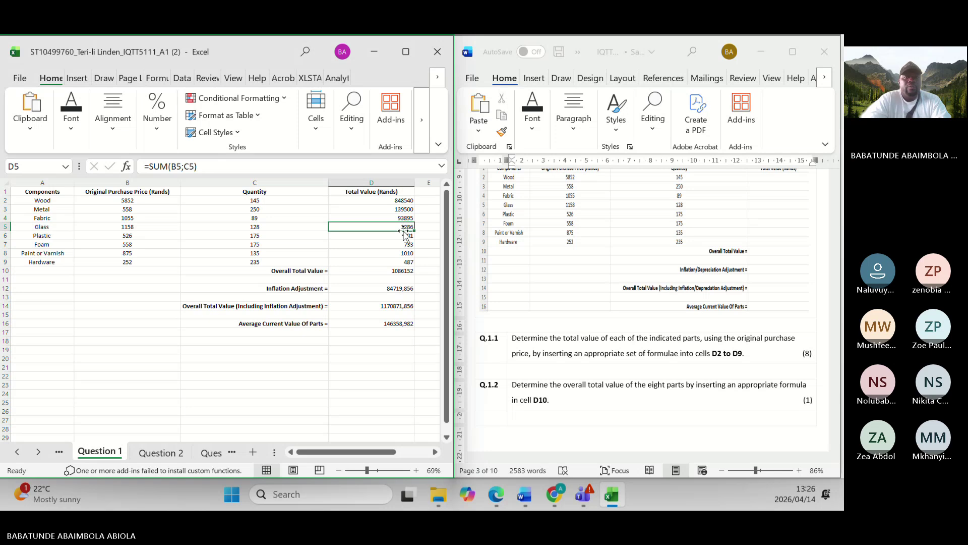
key("Up")
key("Up")
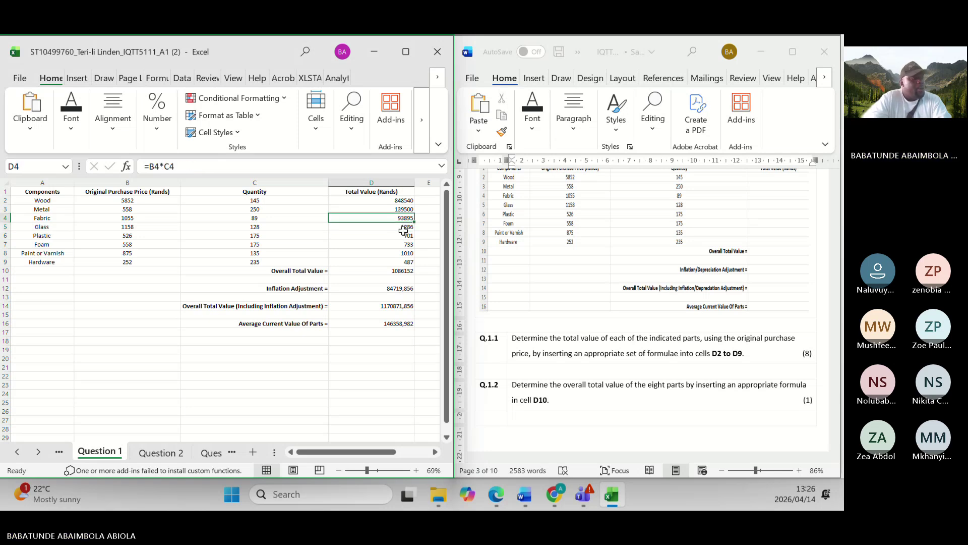
key("Down")
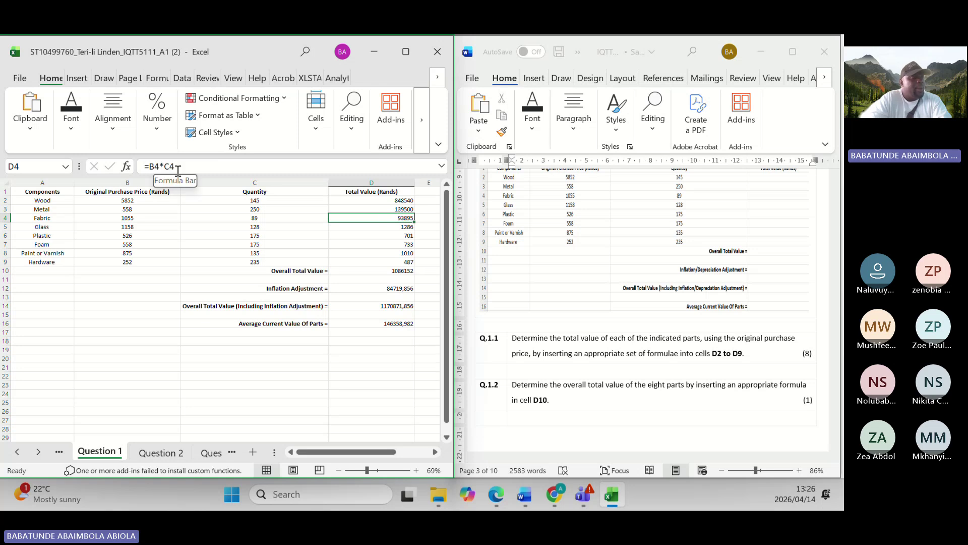
left_click(384, 229)
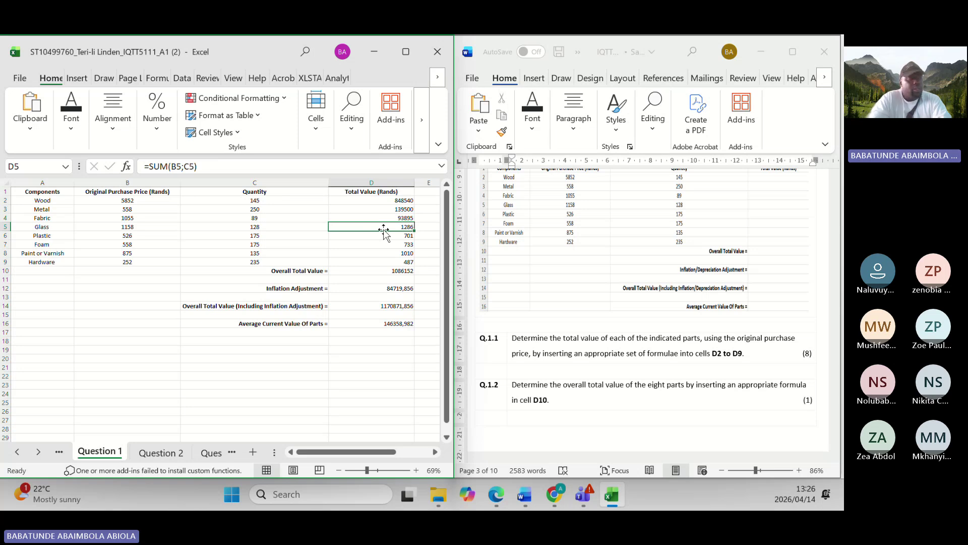
type("=")
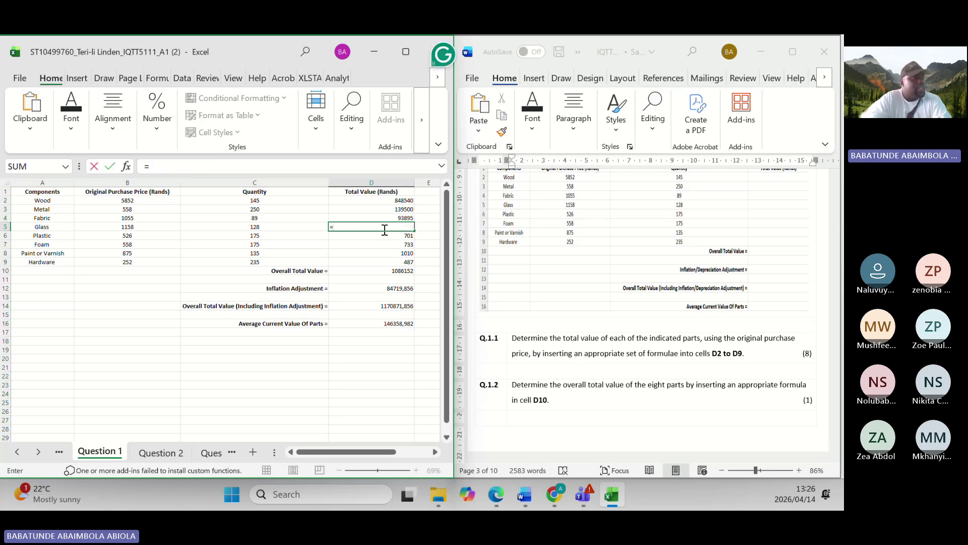
left_click(142, 227)
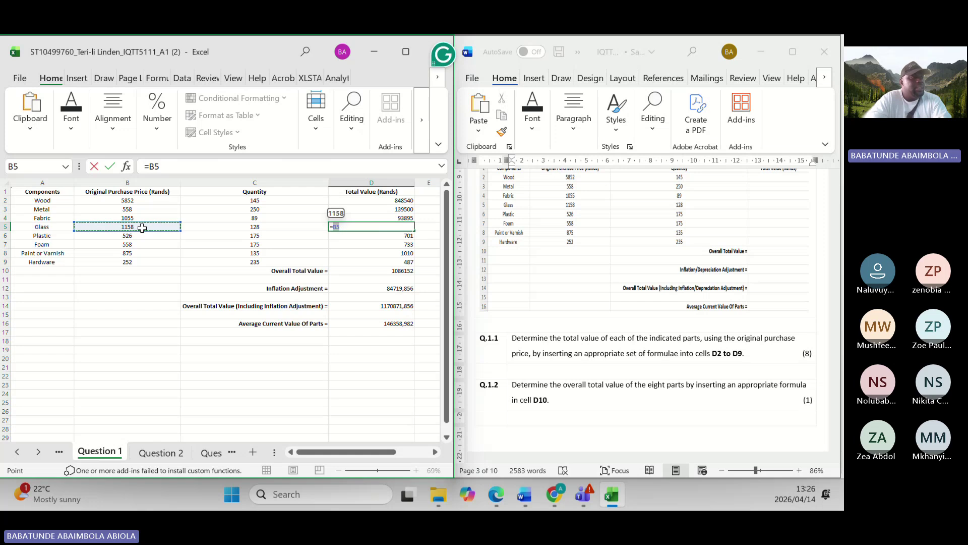
type("*")
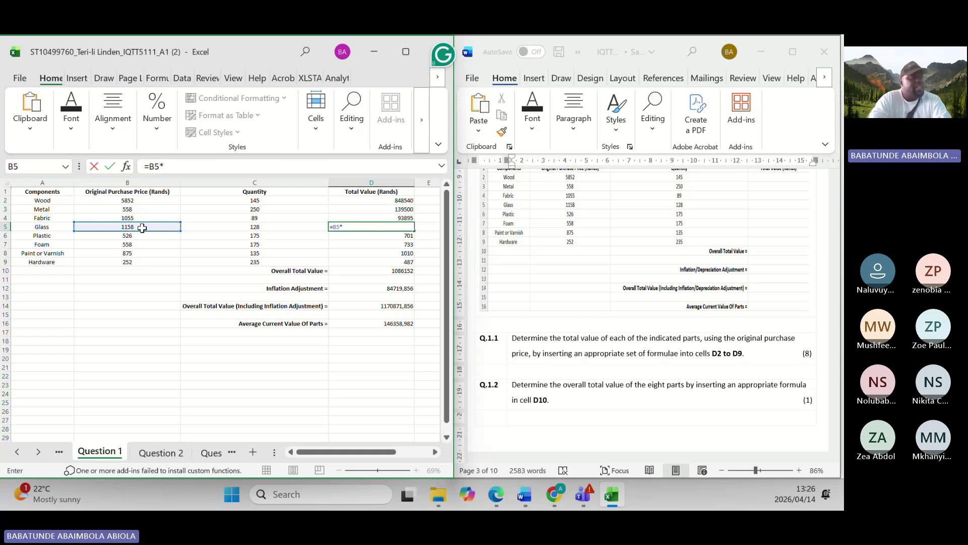
left_click(253, 231)
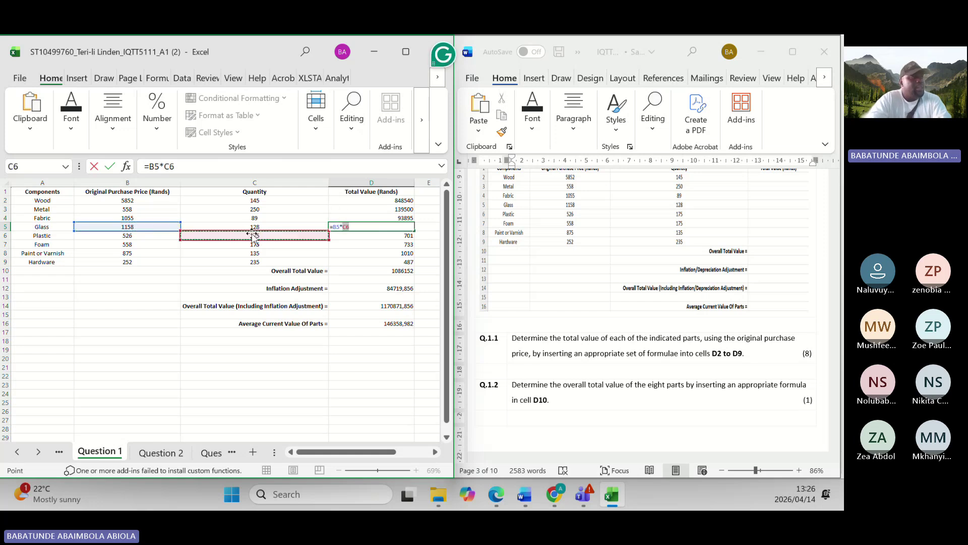
left_click(253, 228)
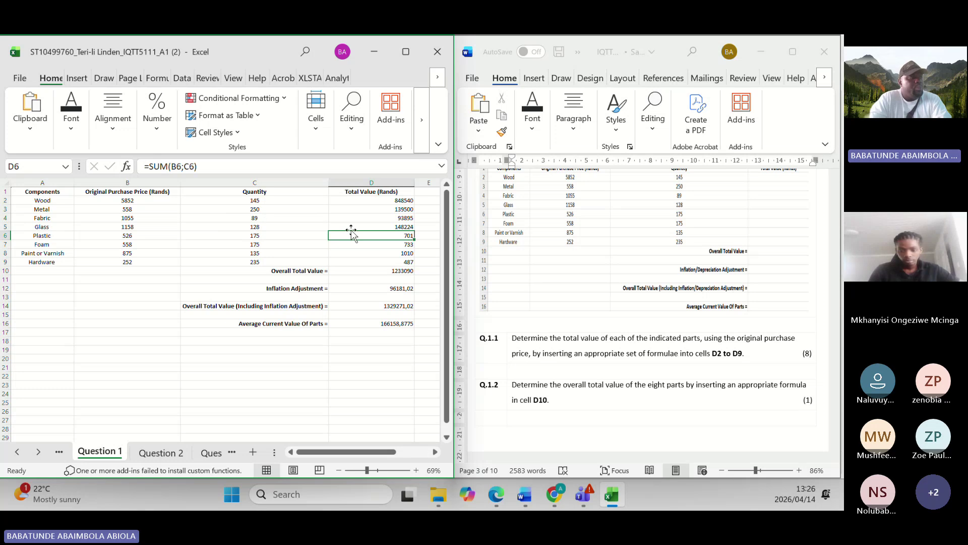
key("Return")
- Replace the Plastic total value formula in D6 with =B6*C6
left_click(360, 223)
left_click(374, 235)
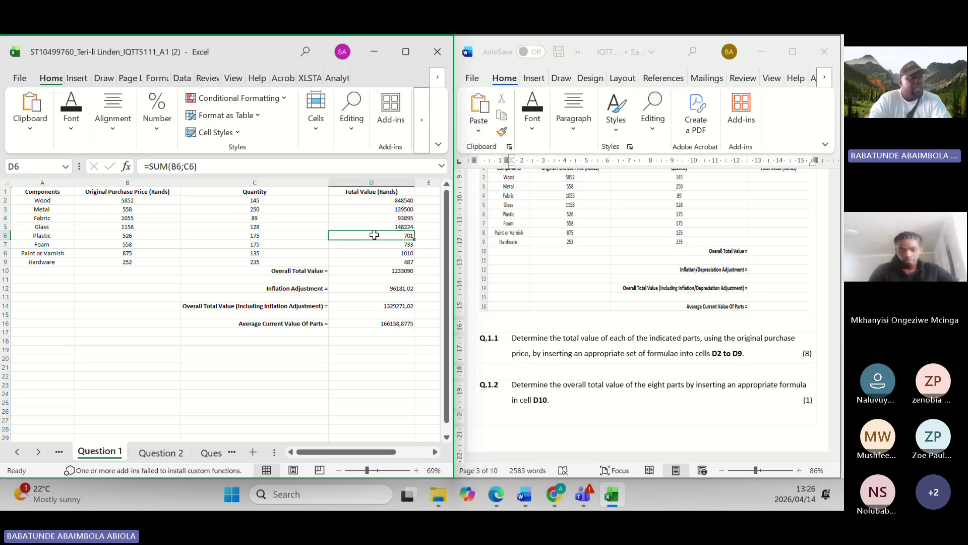
type("=")
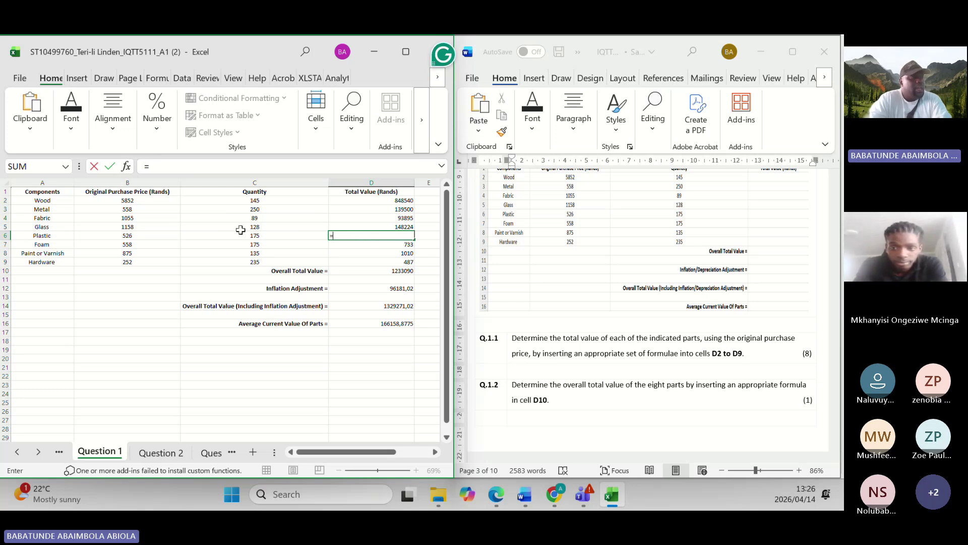
left_click(140, 238)
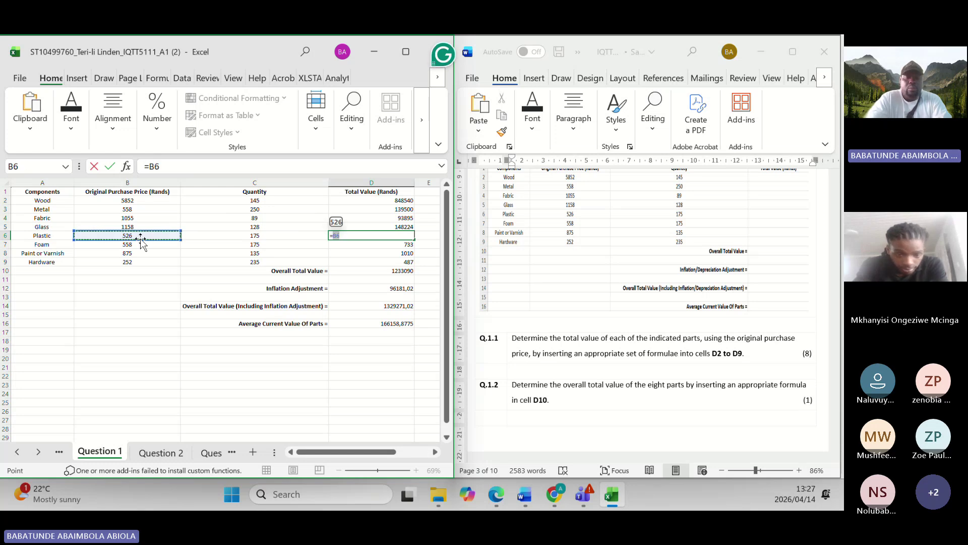
type("*")
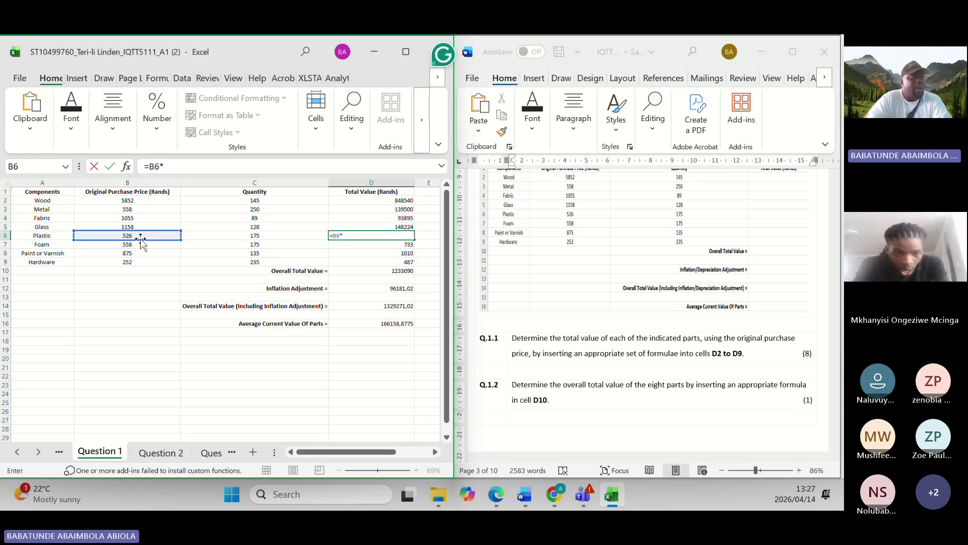
left_click(248, 238)
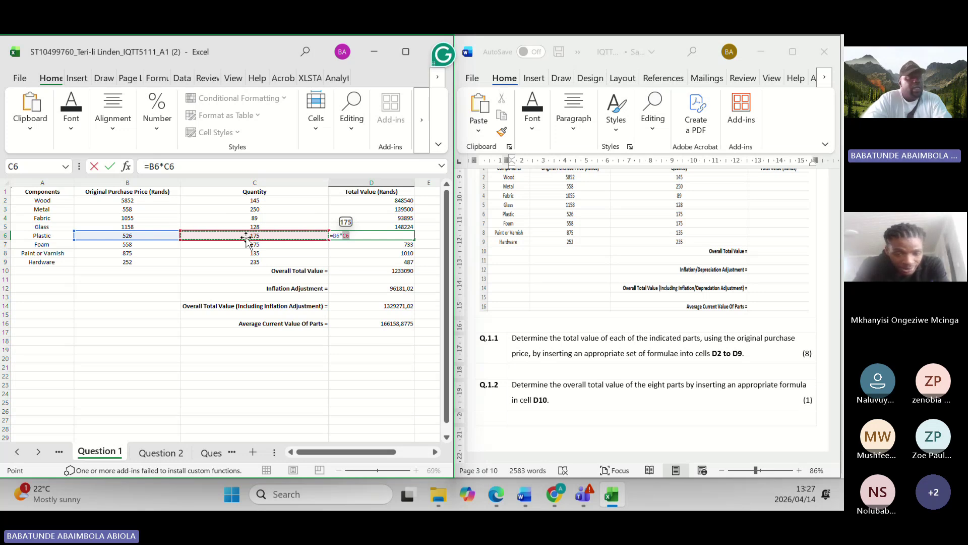
key("Return")
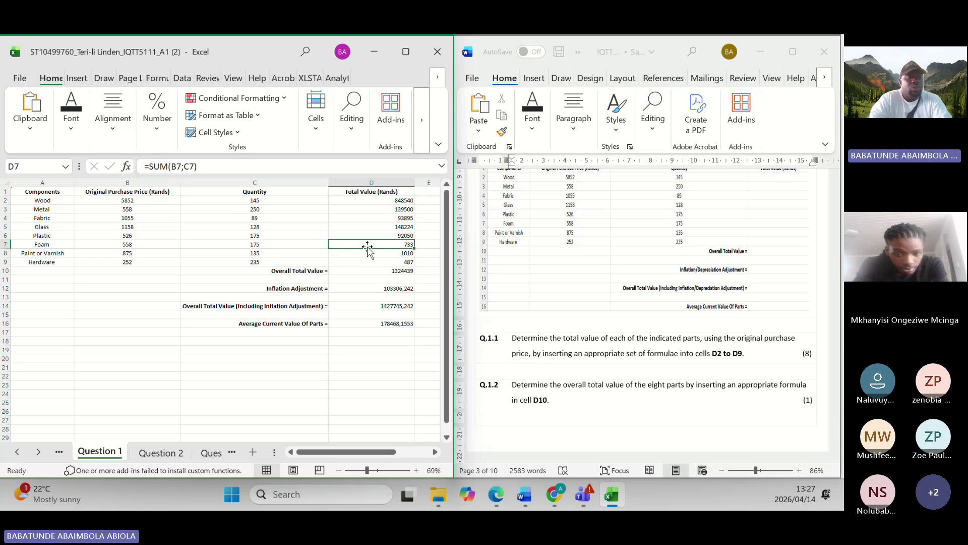
- Replace the Foam total value formula in D7 with =B7*C7
type("=")
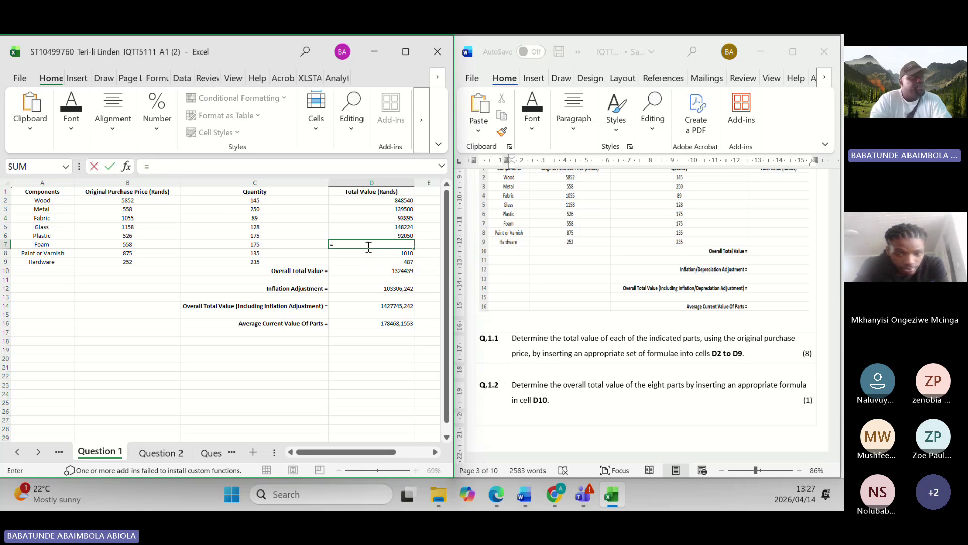
left_click(141, 245)
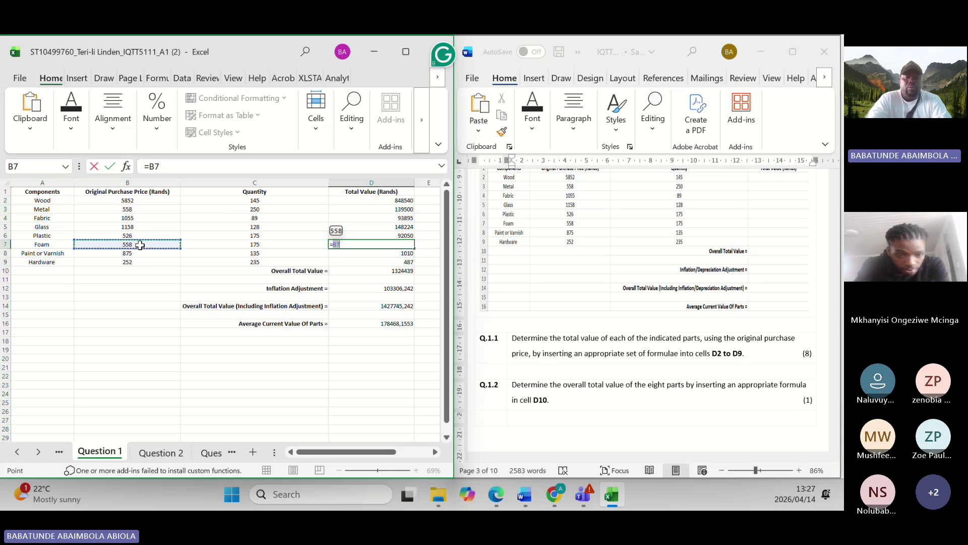
type("*")
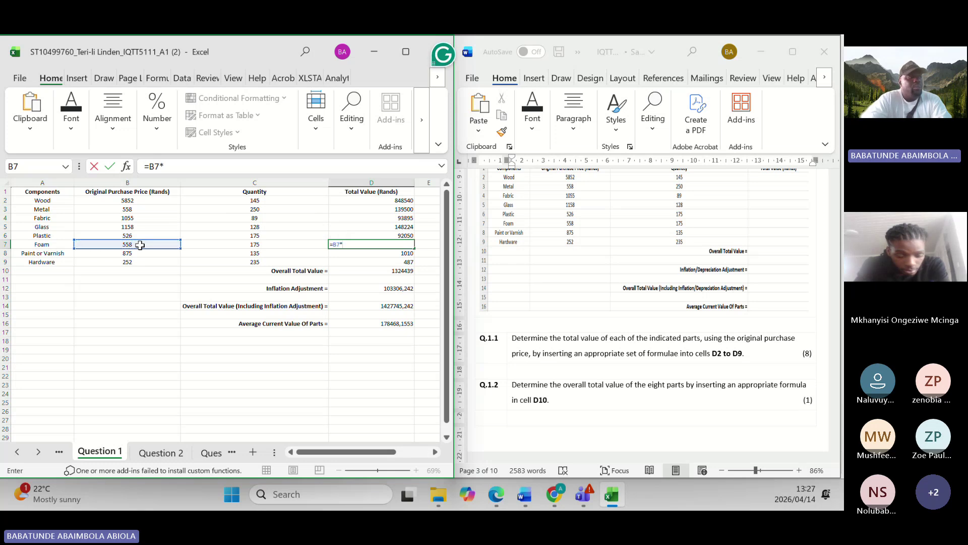
left_click(239, 244)
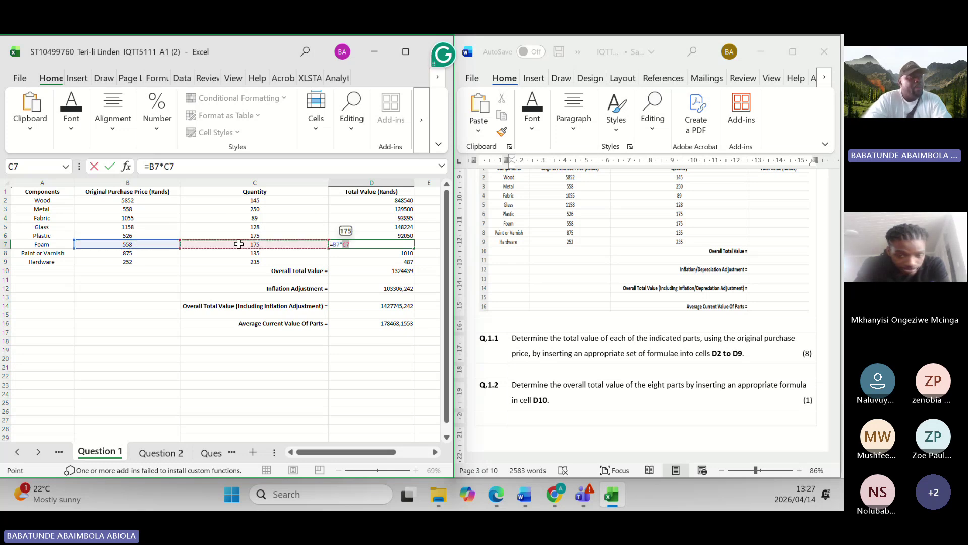
key("Return")
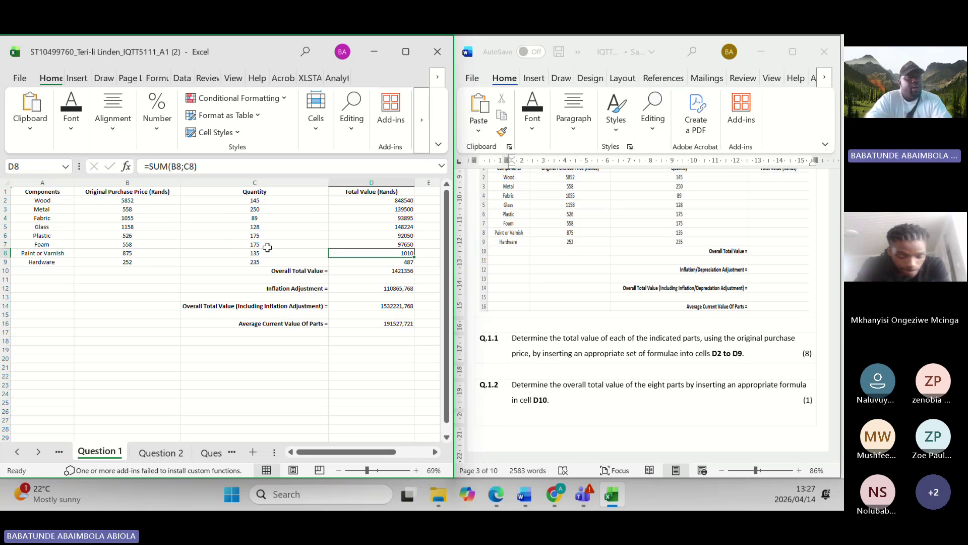
- Replace the Paint or Varnish total value formula in D8 with =B8*C8
type("=")
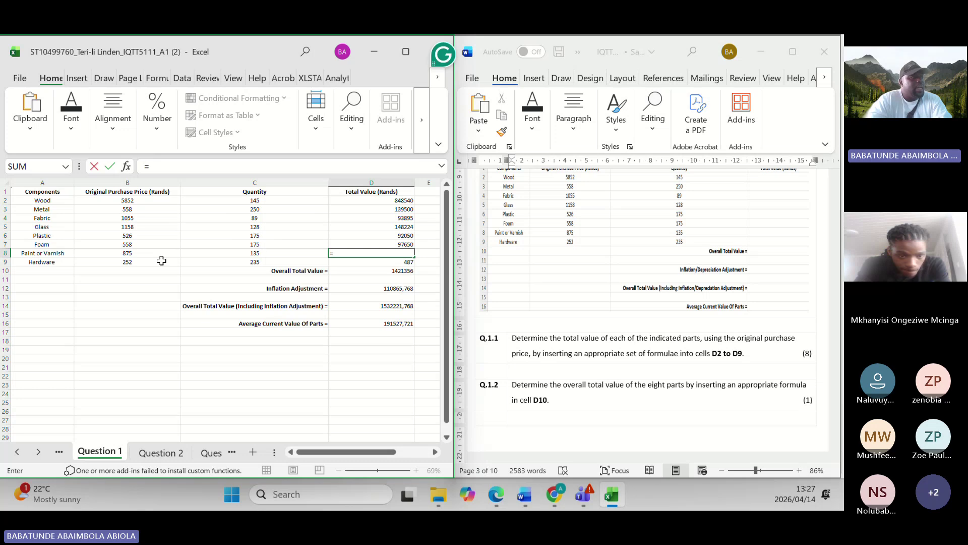
left_click(144, 255)
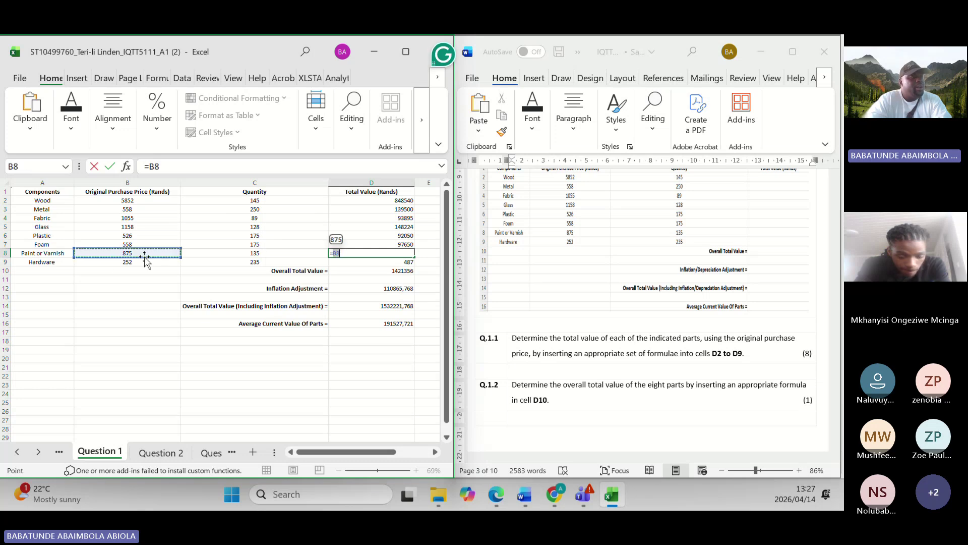
type("*")
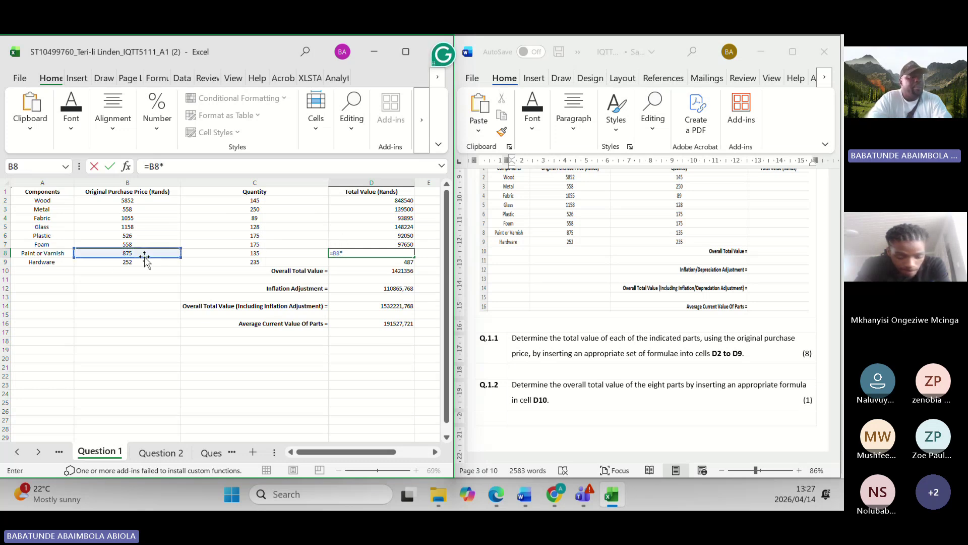
left_click(251, 254)
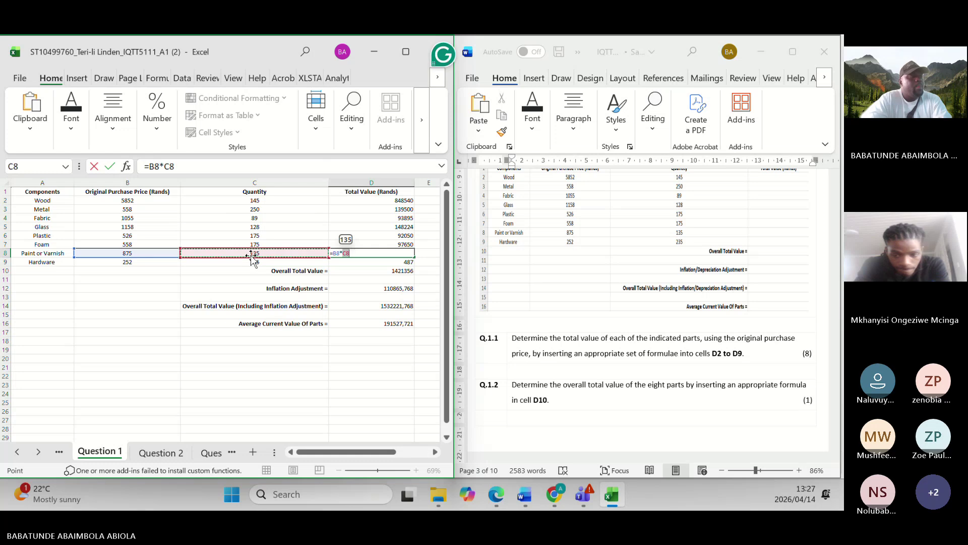
key("Return")
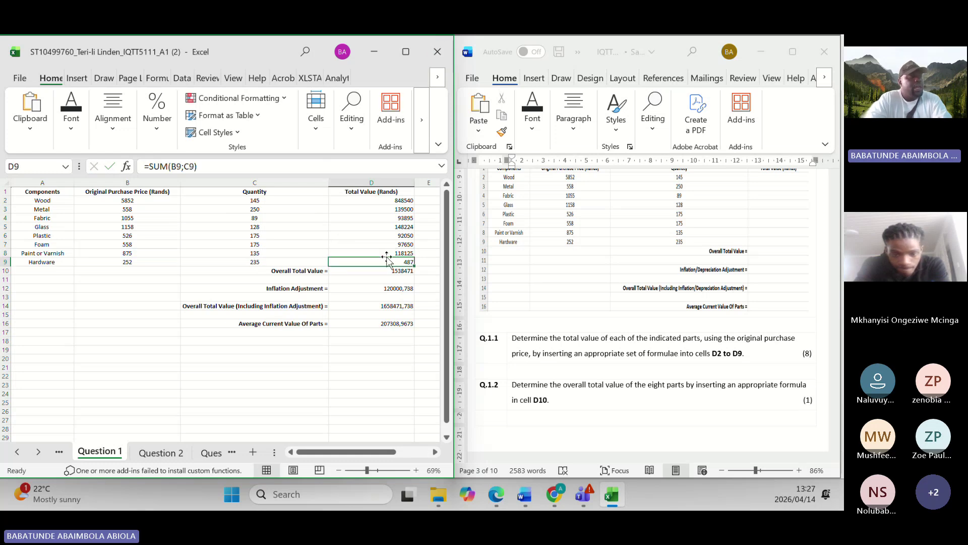
- Replace the Hardware total value formula in D9 with =B9*C9
type("=")
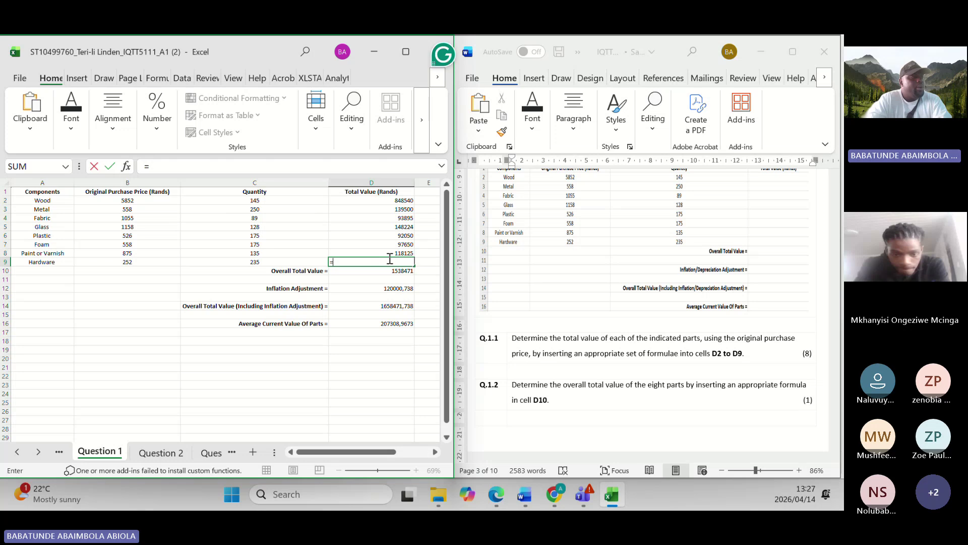
left_click(136, 262)
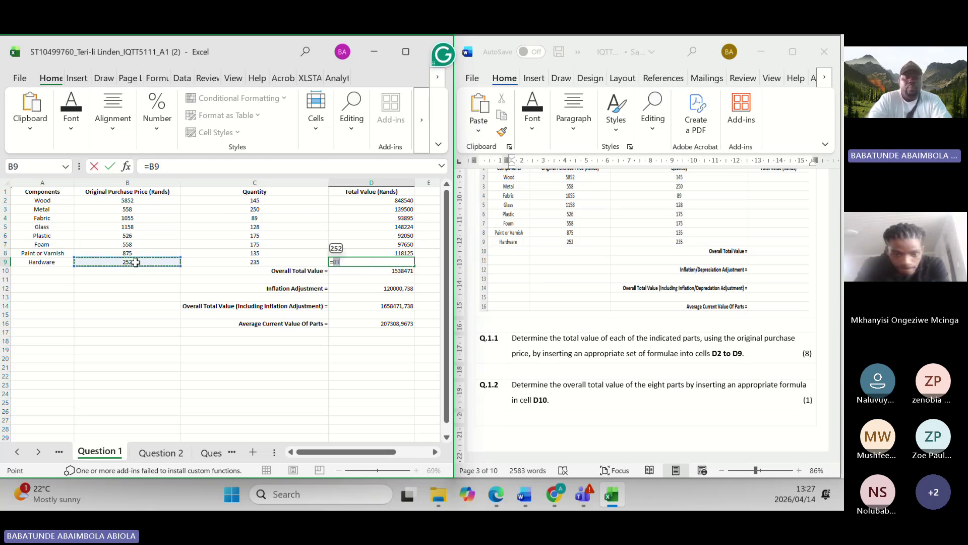
type("*")
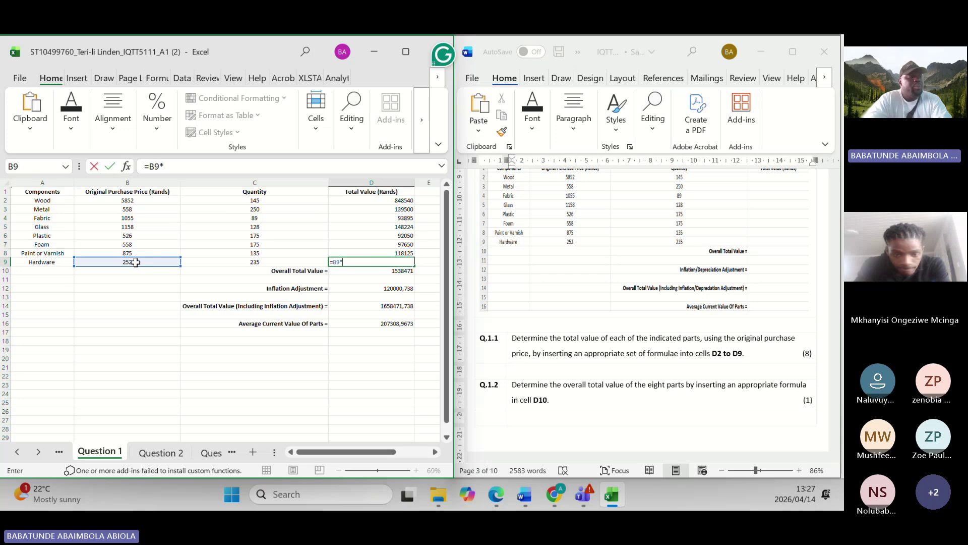
left_click(219, 263)
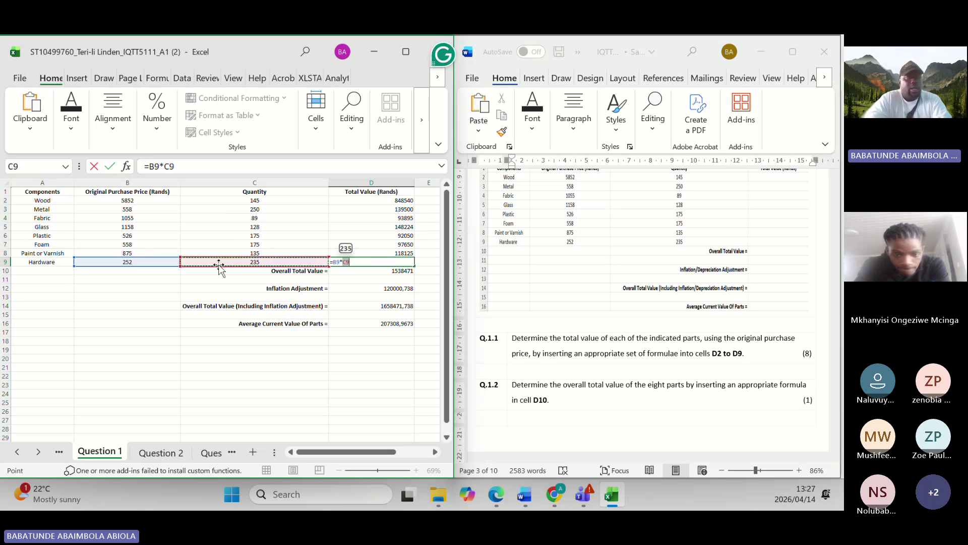
key("ctrl+Return")
left_click(396, 261)
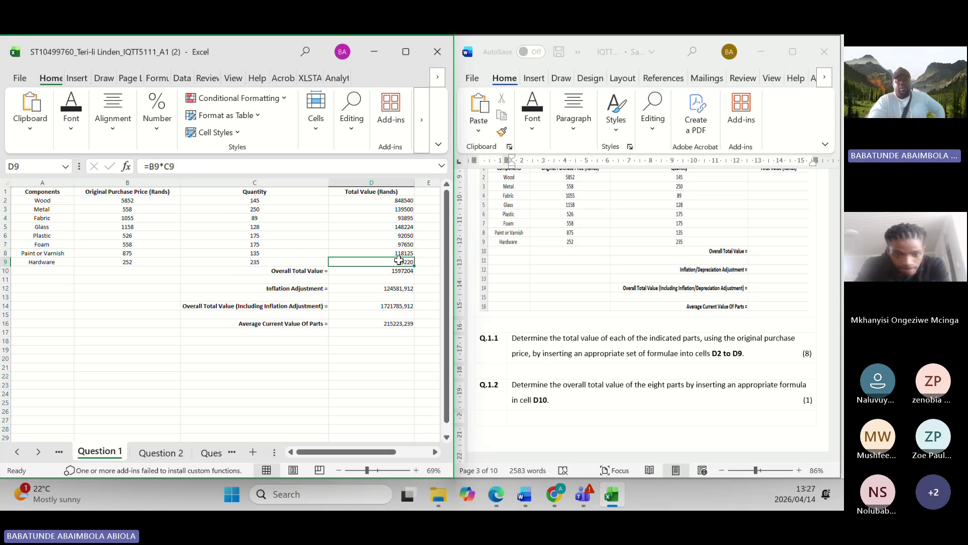
- Review the total value formulas cell by cell from D2 to D9, checking that each multiplies purchase price by quantity
key("Up")
key("Up")
key("Up")
key("Up")
key("Up")
key("Up")
key("Up")
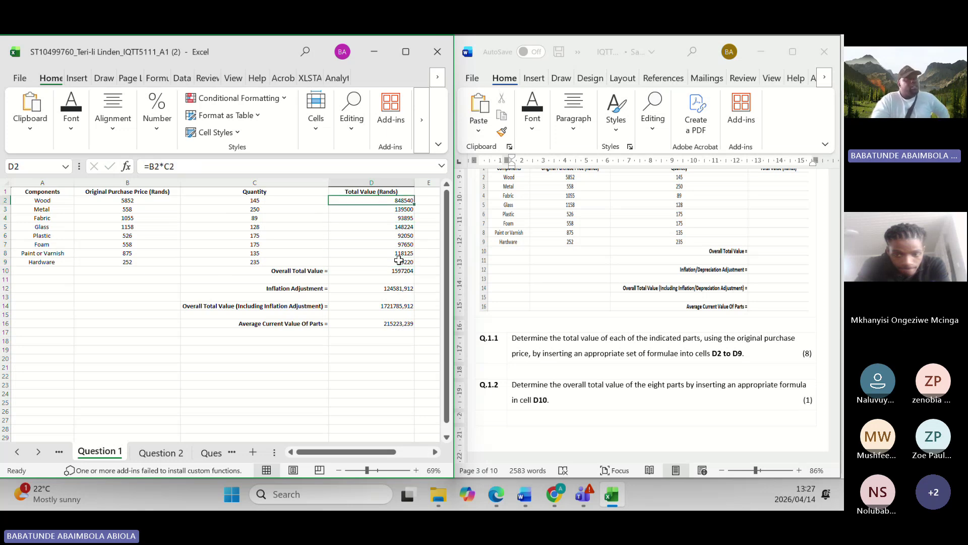
key("Down")
key("Down")
key("Down")
key("Down")
key("Down")
key("Down")
key("Up")
key("Up")
key("Up")
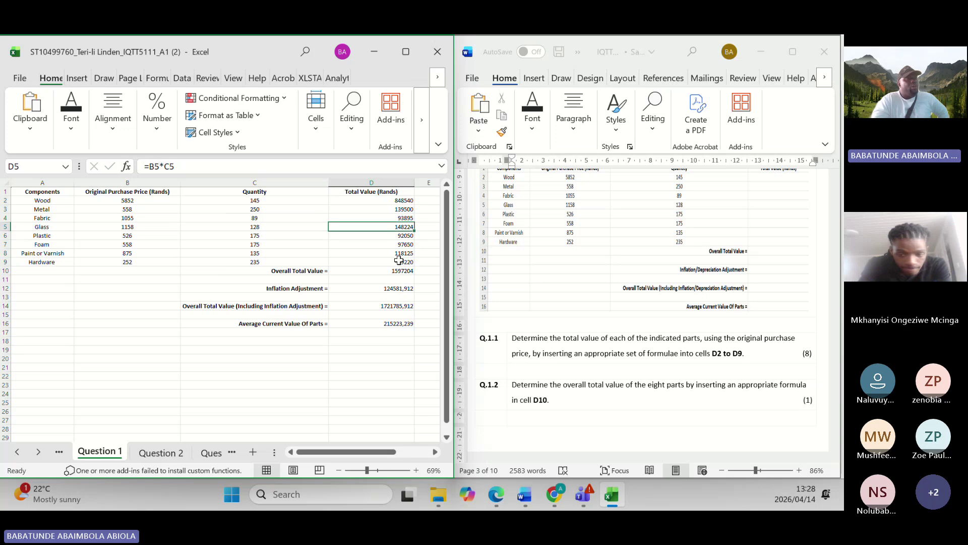
key("Up")
key("Up")
key("Up")
key("Down")
key("Down")
key("Down")
key("Down")
key("Down")
key("Down")
key("Down")
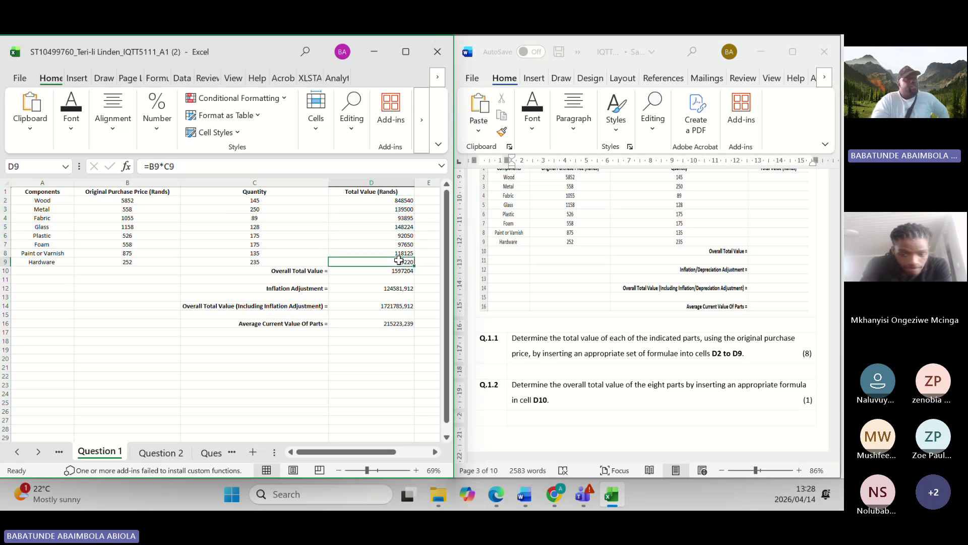
key("Up")
key("Up")
key("Up")
key("Up")
key("Up")
key("Up")
key("Up")
key("Down")
key("Down")
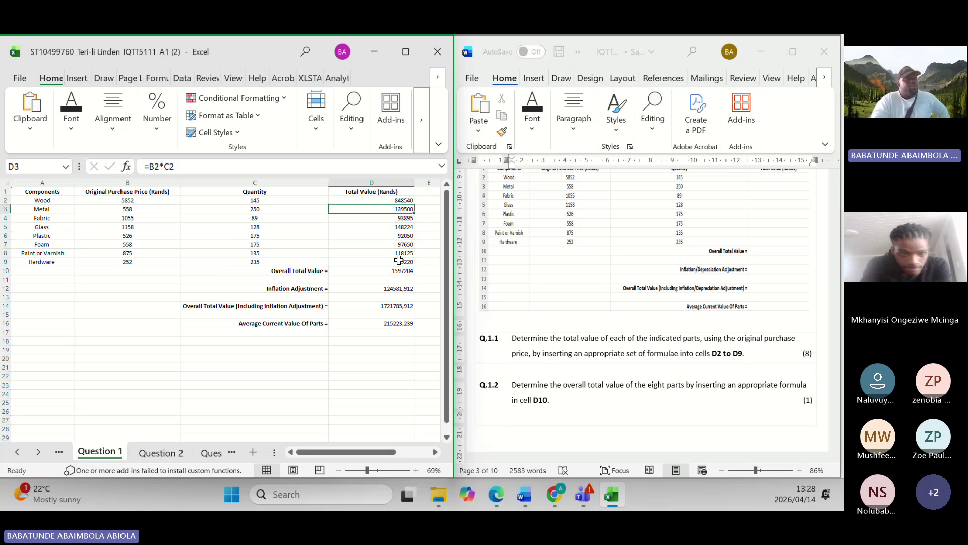
key("Down")
key("Down")
key("Down")
key("Down")
key("Down")
key("Down")
key("Up")
key("Up")
key("Up")
key("Up")
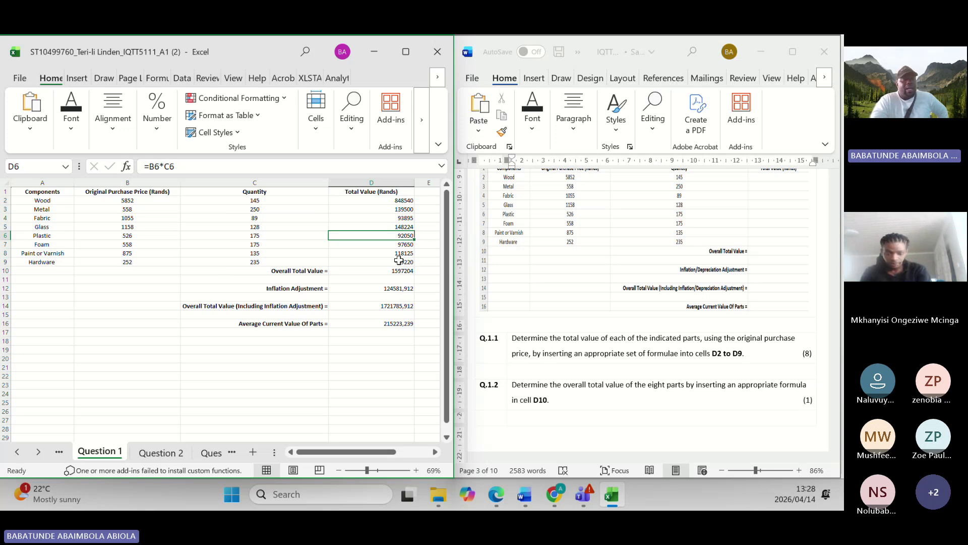
- Recheck the formulas in D2 through D9, comparing the price and quantity cells each one references with its own row
key("Up")
key("Up")
key("Up")
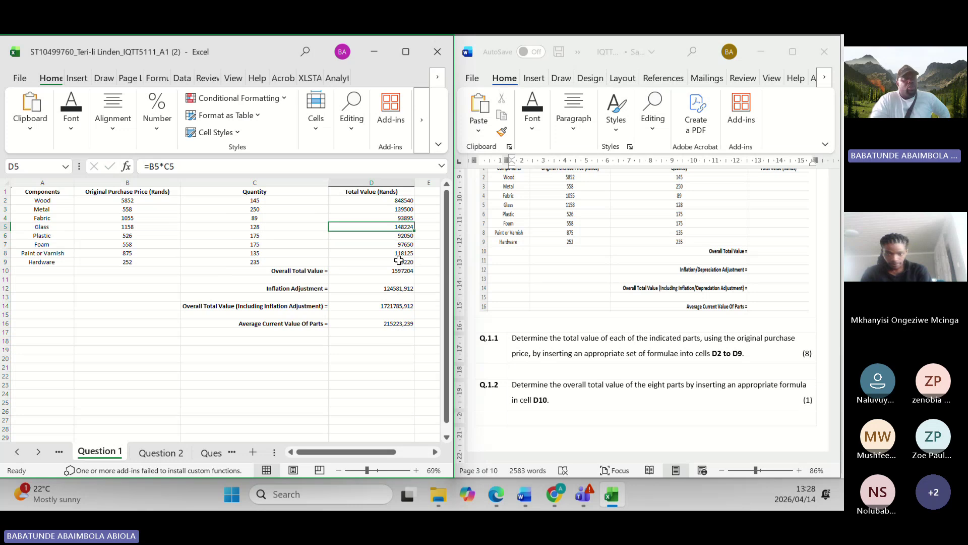
key("Up")
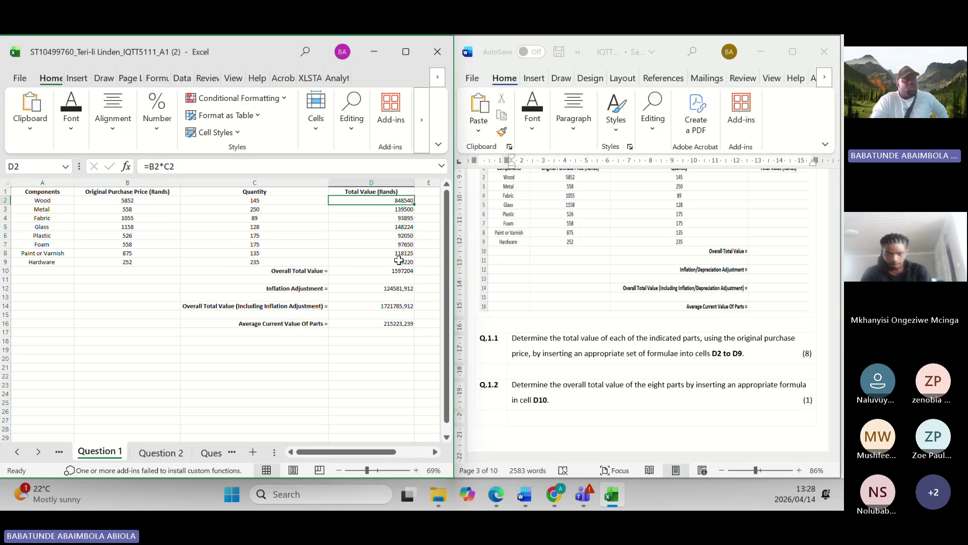
key("Down")
key("Down")
key("Down")
key("Down")
key("Down")
key("Down")
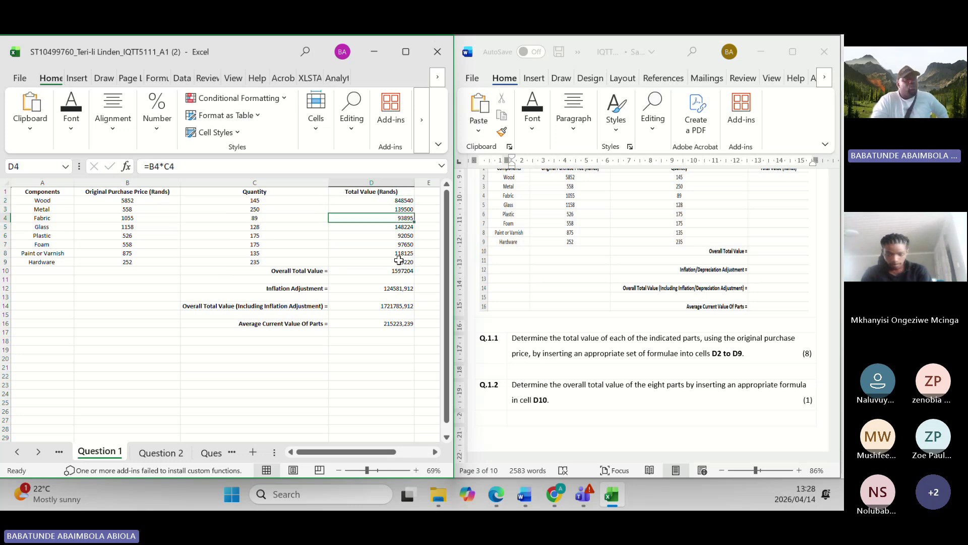
key("Down")
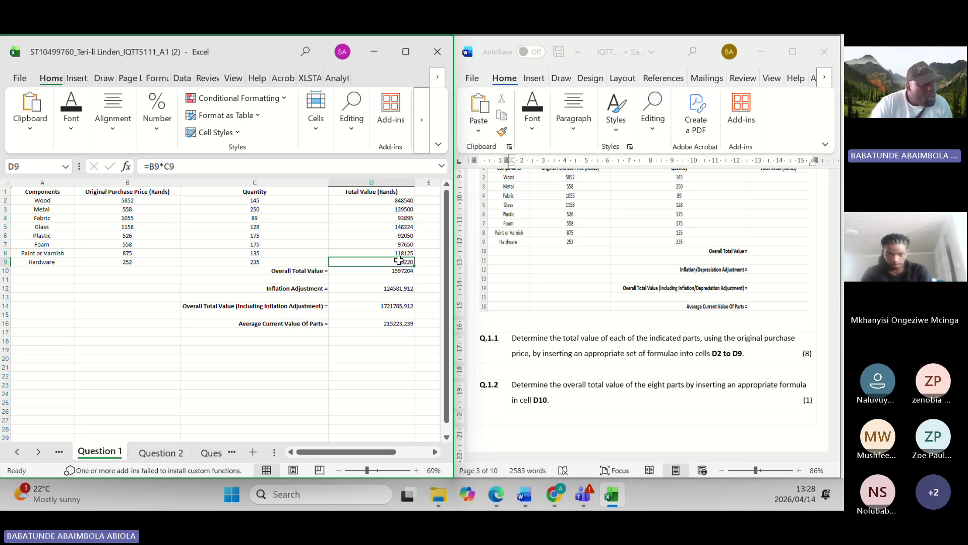
key("Up")
key("Up")
key("Up")
key("Up")
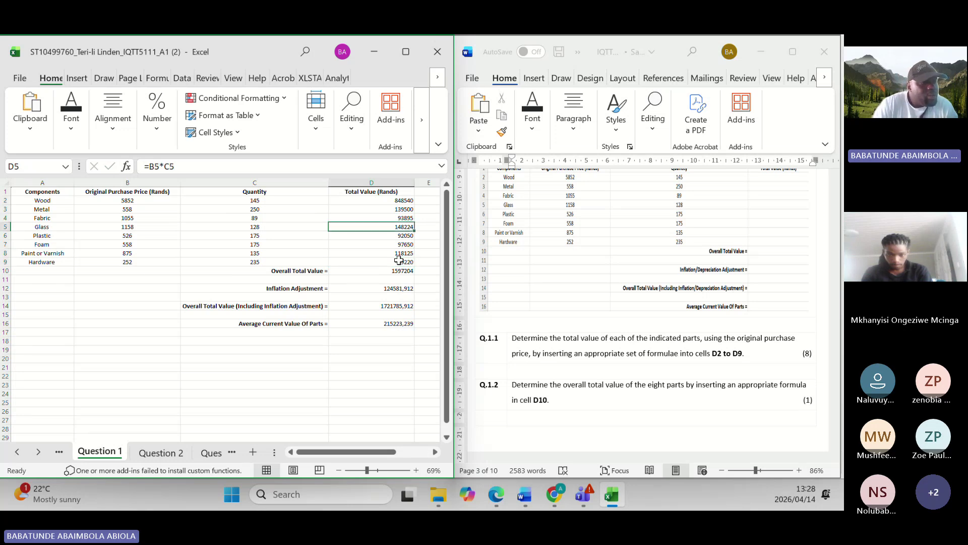
key("Up")
key("Up")
key("Up")
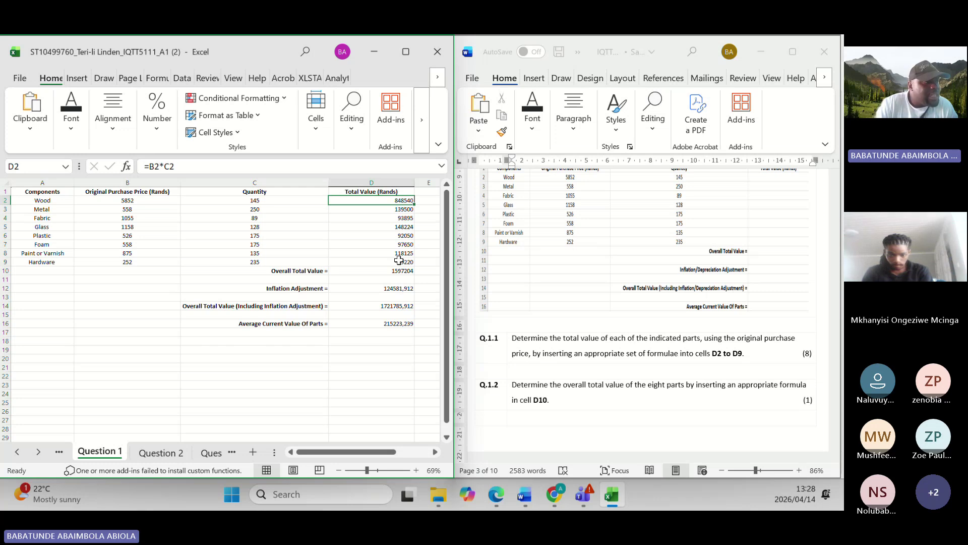
key("Down")
key("Up")
key("Down")
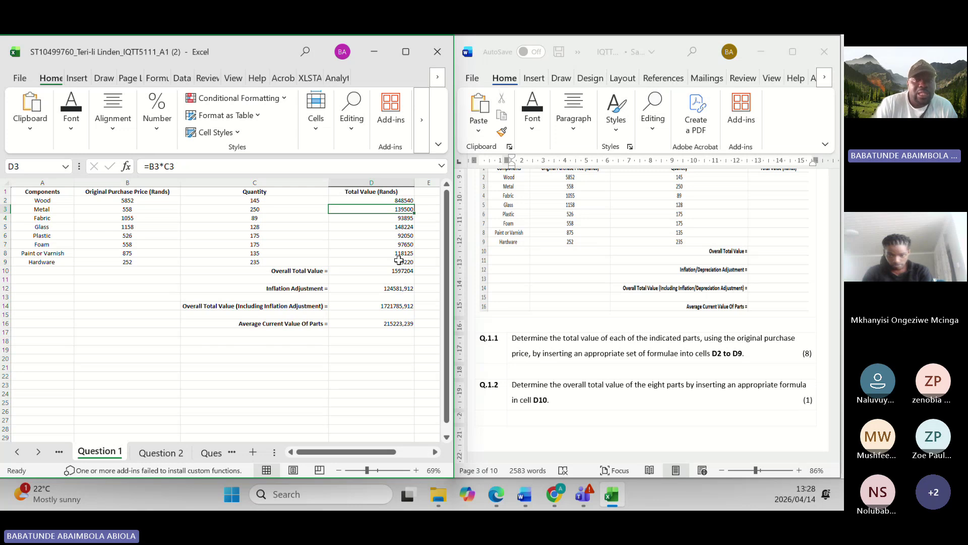
key("Down")
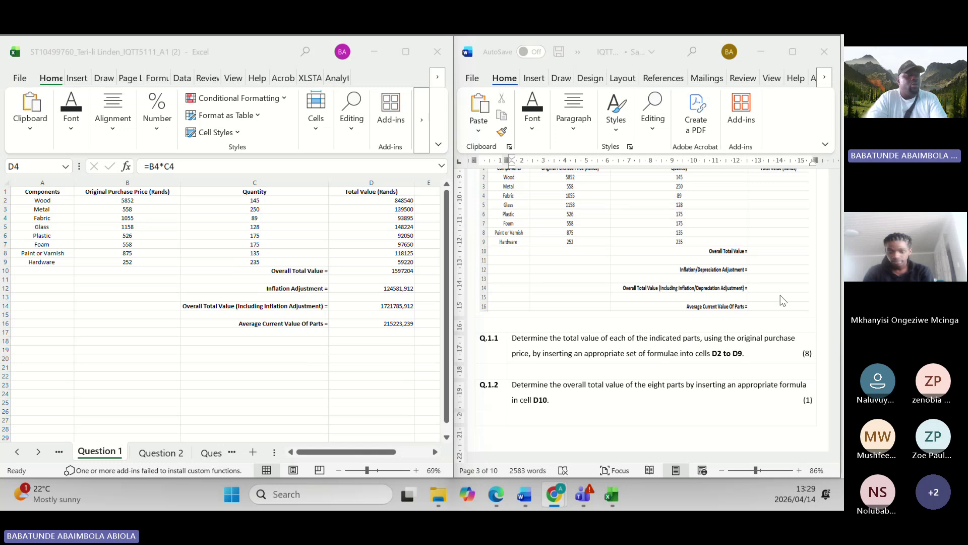
- Compare the Q.1.1 instruction in the Word document with the formulas in each cell from D2 to D9
left_click(748, 350)
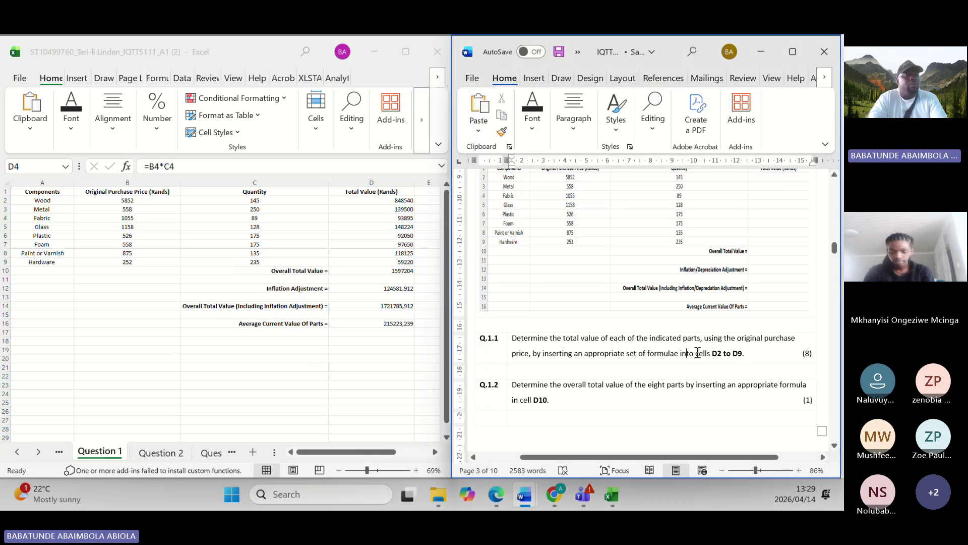
left_click(402, 200)
key("Down")
key("Down")
key("Down")
key("Down")
key("Down")
key("Down")
key("Down")
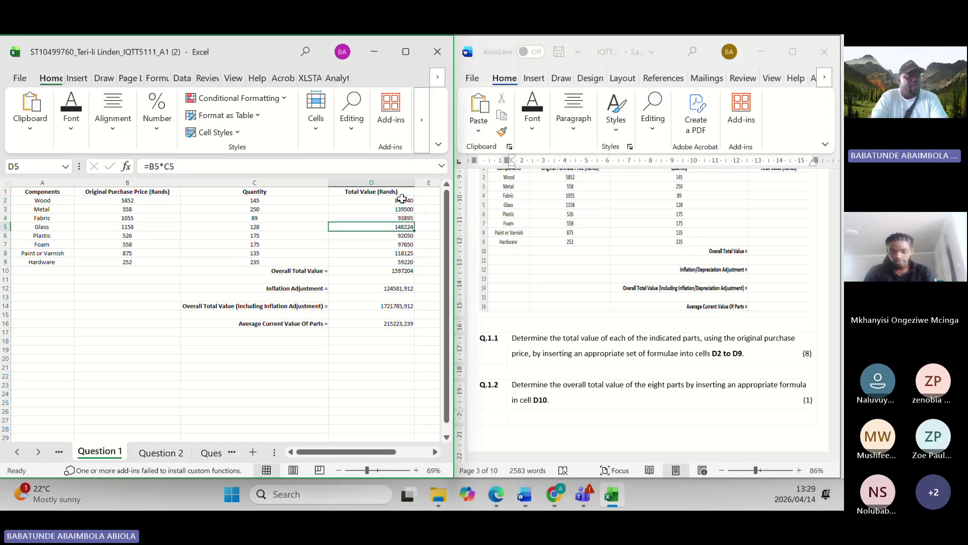
key("Up")
key("Up")
key("Up")
key("Up")
key("Up")
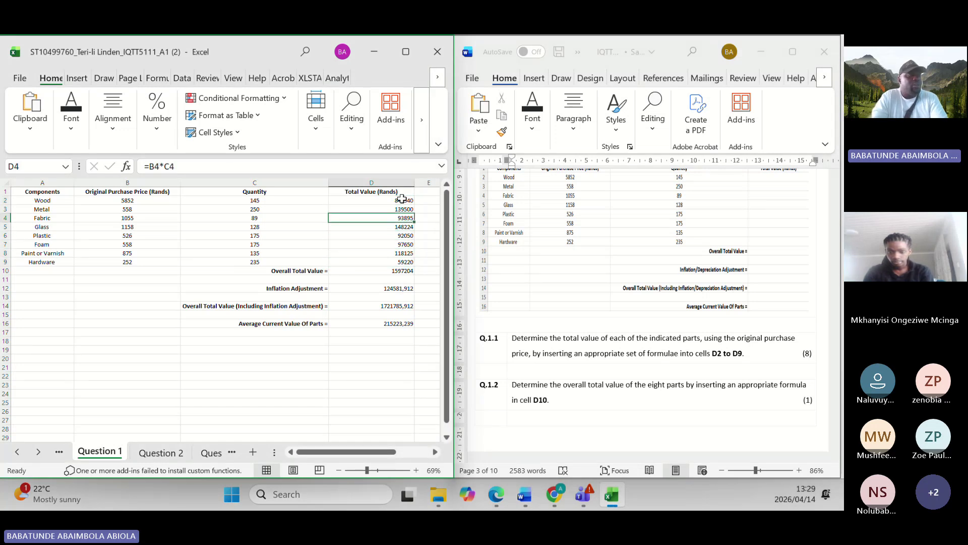
key("Down")
key("Down")
key("Down")
key("Down")
key("Down")
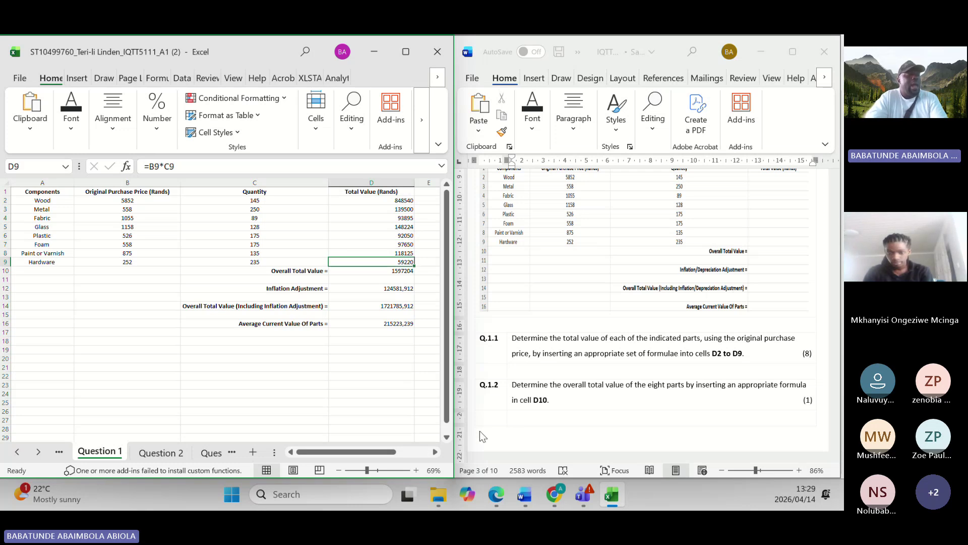
- Open another student's IQTT5111_A1 (2) workbook from the Downloads folder and enable editing
mouse_move(446, 487)
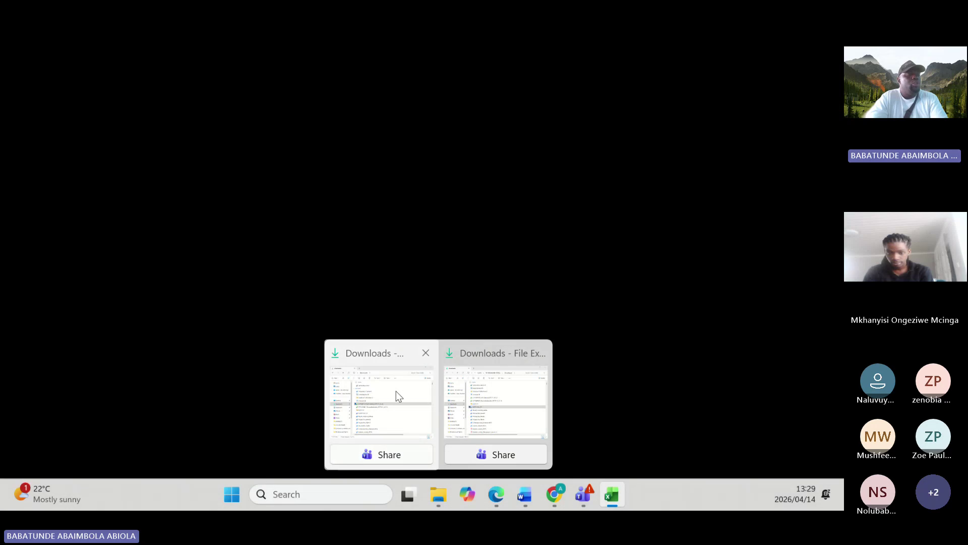
left_click(398, 395)
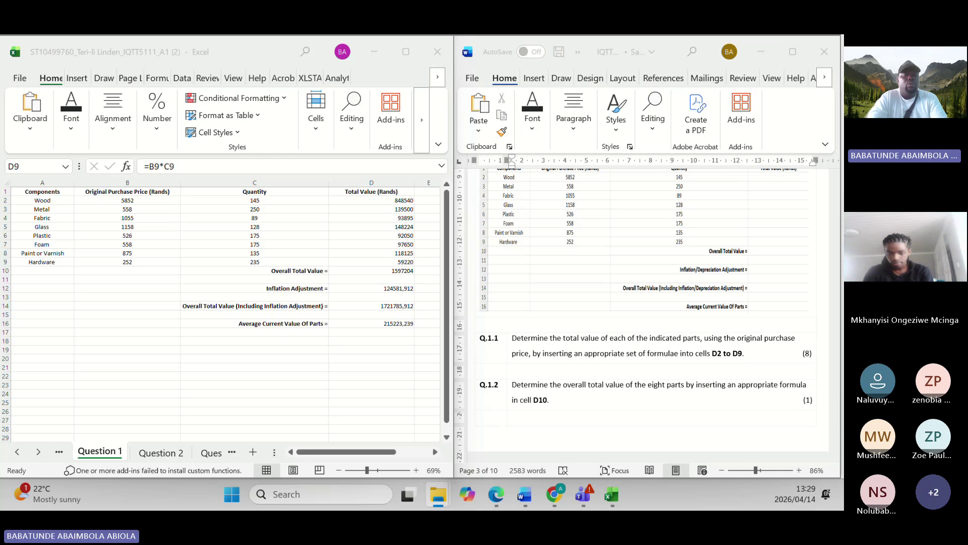
left_click(371, 262)
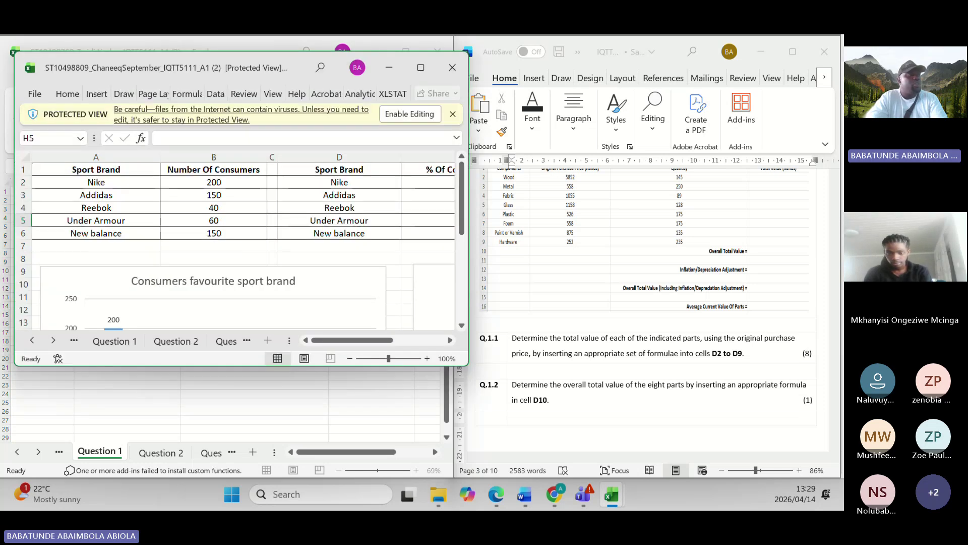
left_click(407, 120)
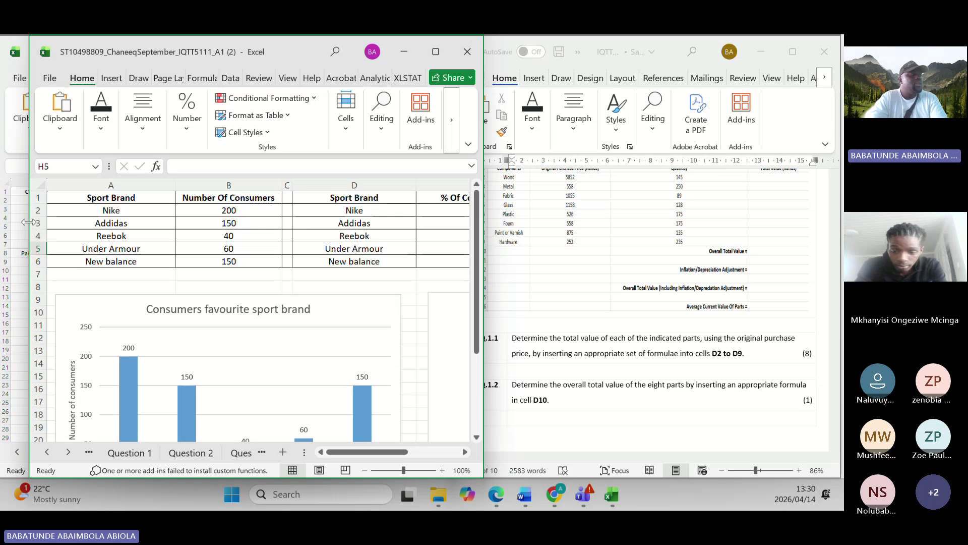
- Extend the new workbook's window and show its Question 1 sheet at 69% zoom
left_click_drag(23, 225, 0, 217)
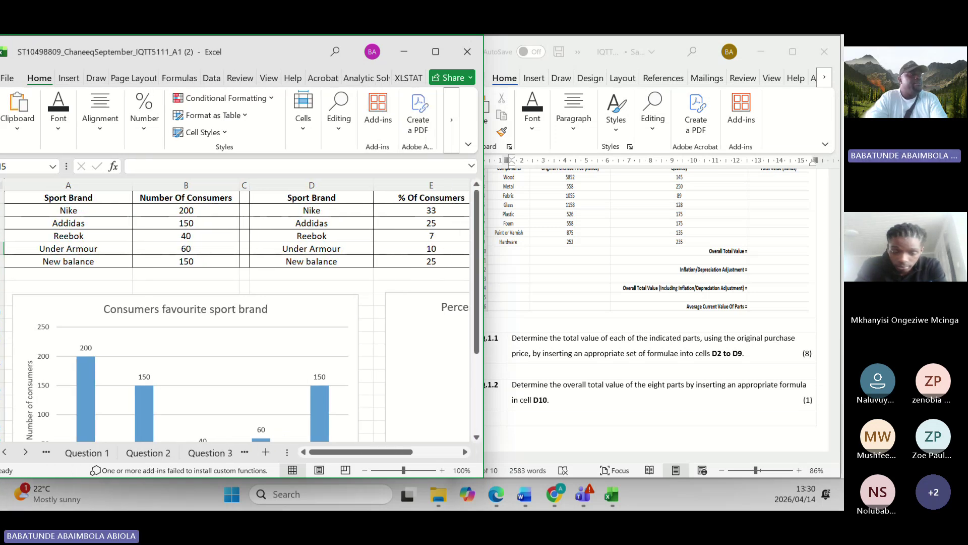
left_click(90, 453)
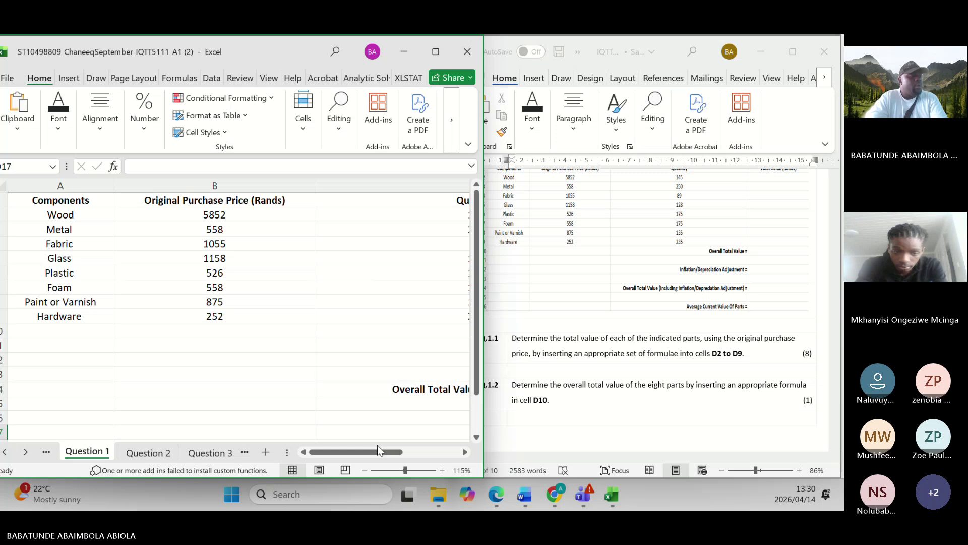
left_click(402, 469)
left_click_drag(401, 470, 393, 470)
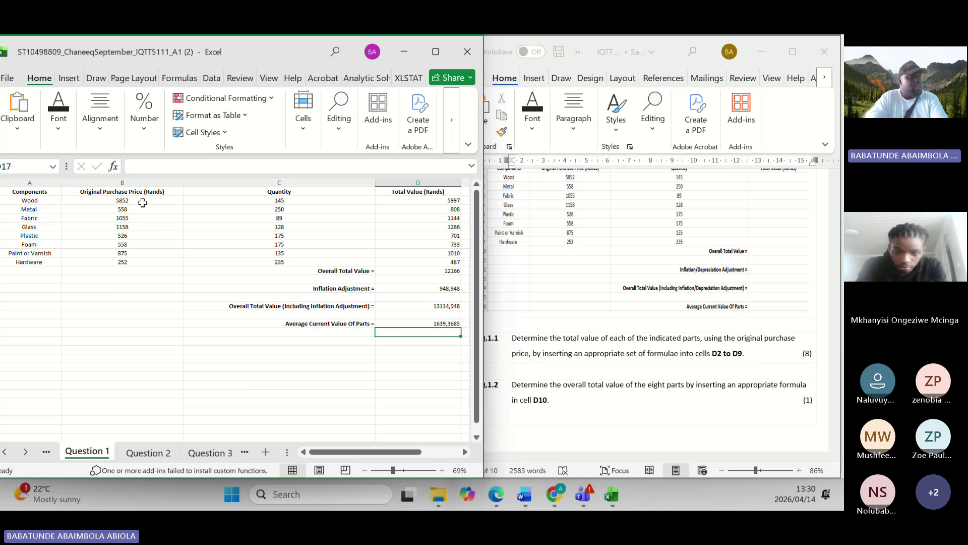
left_click(415, 199)
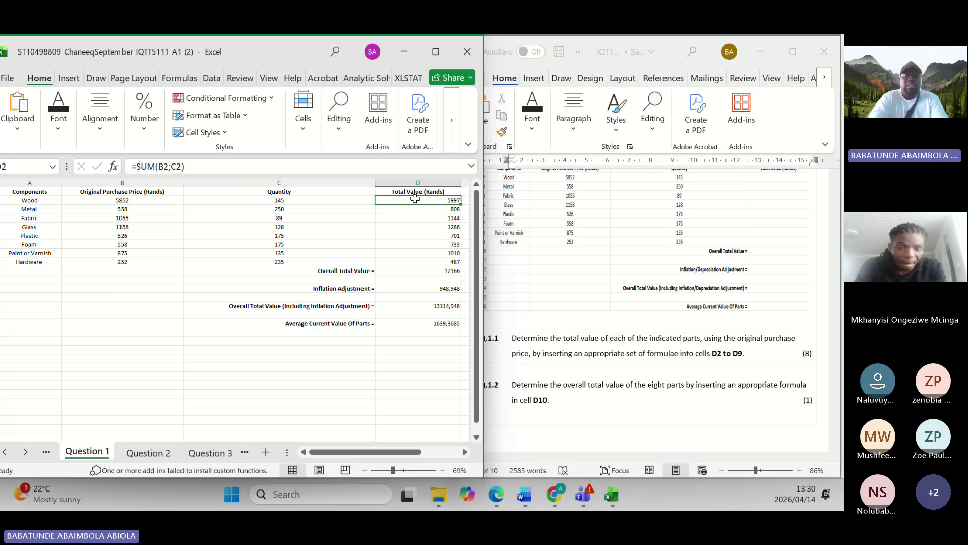
type("=")
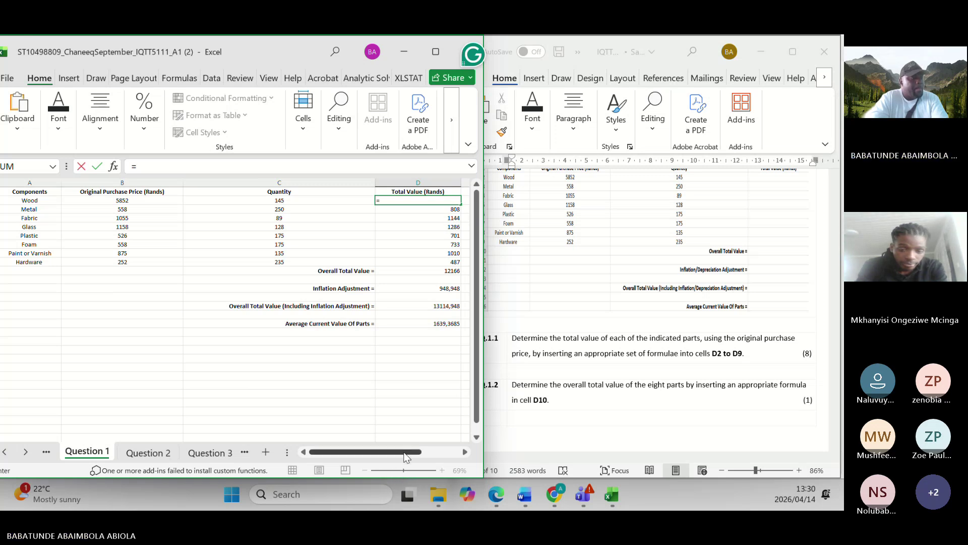
left_click_drag(405, 457, 332, 451)
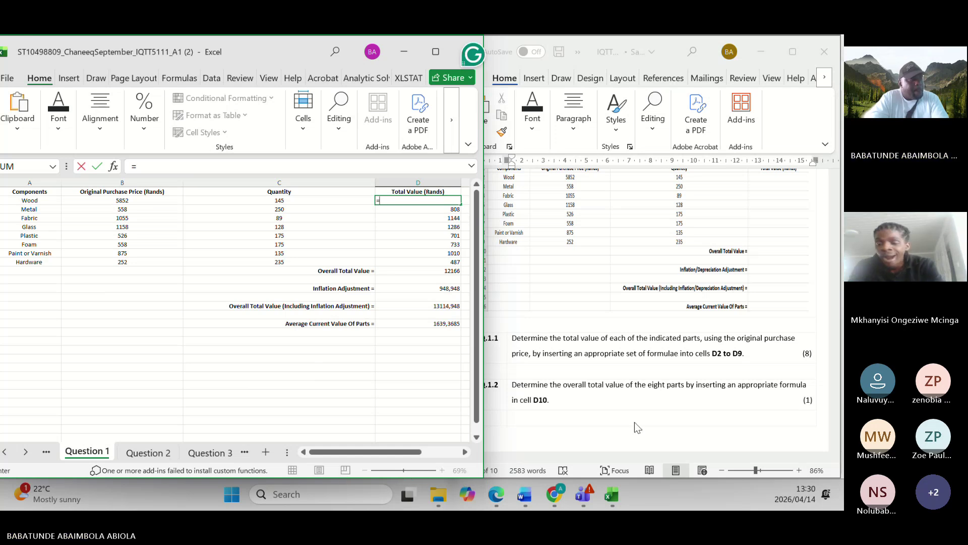
left_click(366, 306)
left_click(31, 226)
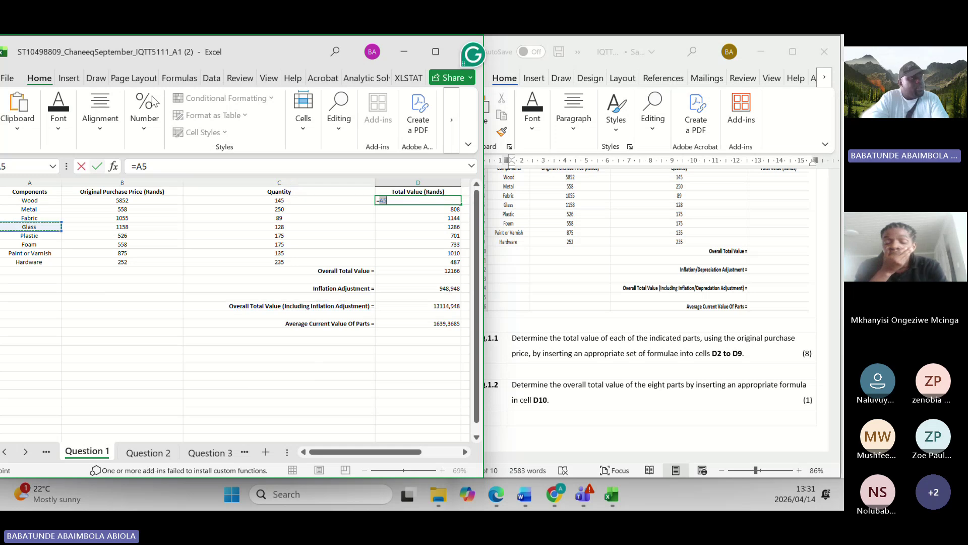
- Reposition and resize the student's workbook window so that columns A to D of Question 1 are fully in view
left_click_drag(249, 44, 225, 53)
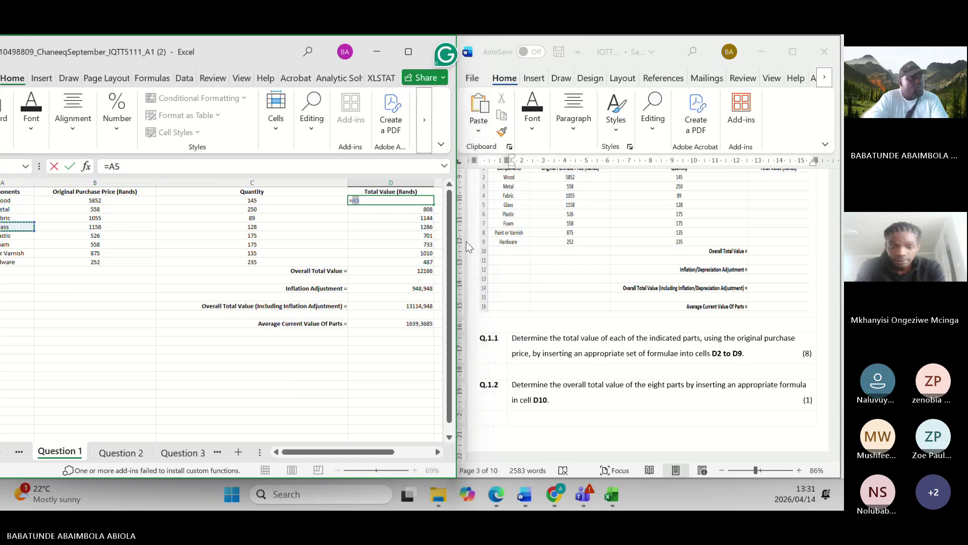
left_click_drag(459, 244, 436, 253)
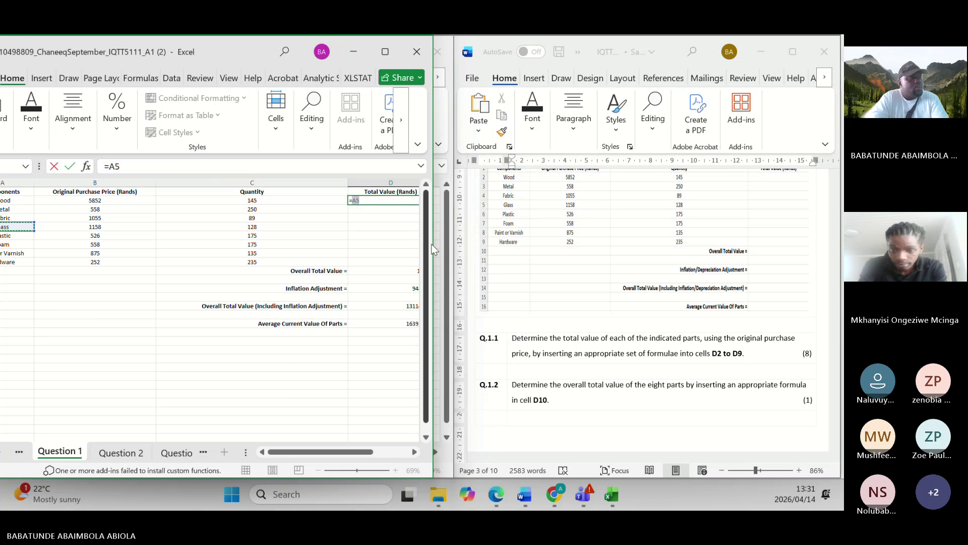
left_click_drag(431, 244, 468, 248)
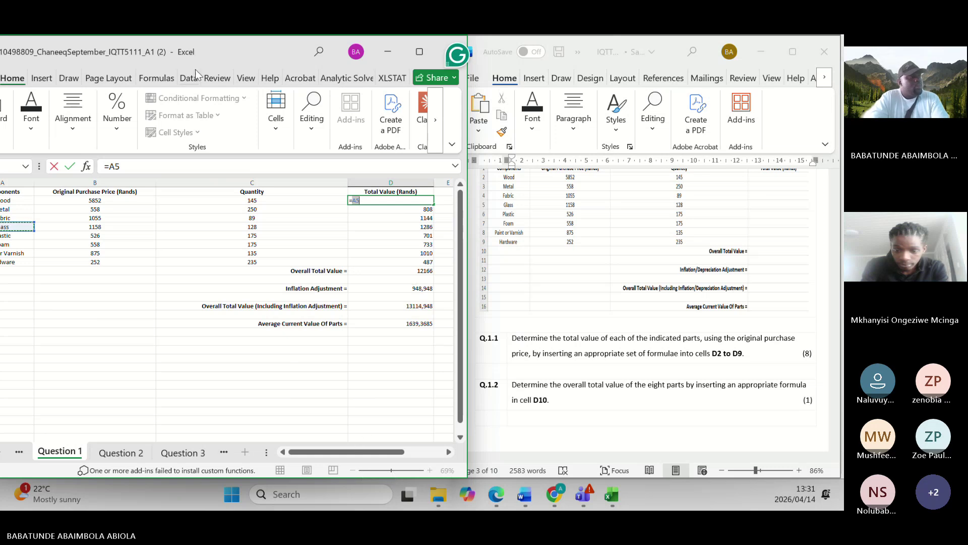
left_click_drag(219, 44, 279, 51)
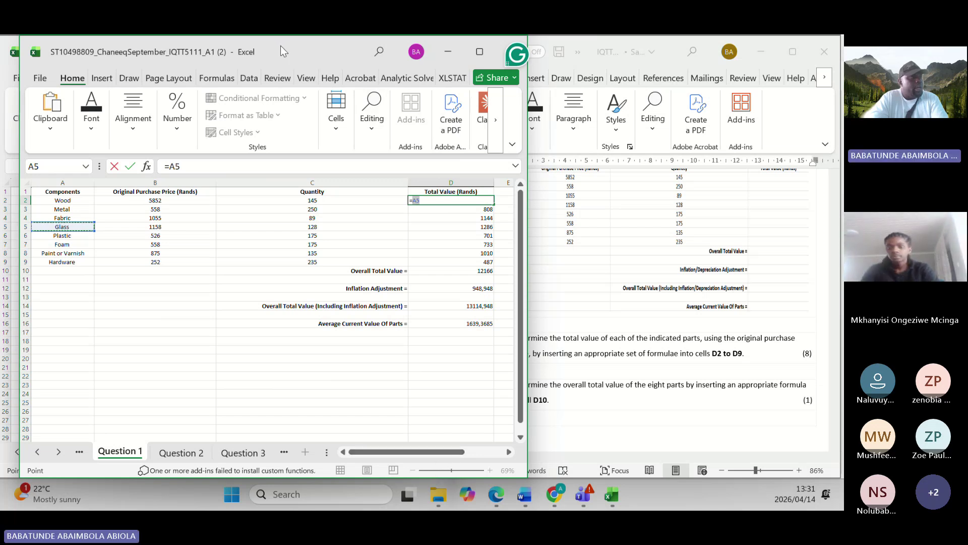
mouse_move(277, 47)
left_mouse_down()
mouse_move(256, 47)
mouse_move(266, 48)
left_mouse_up()
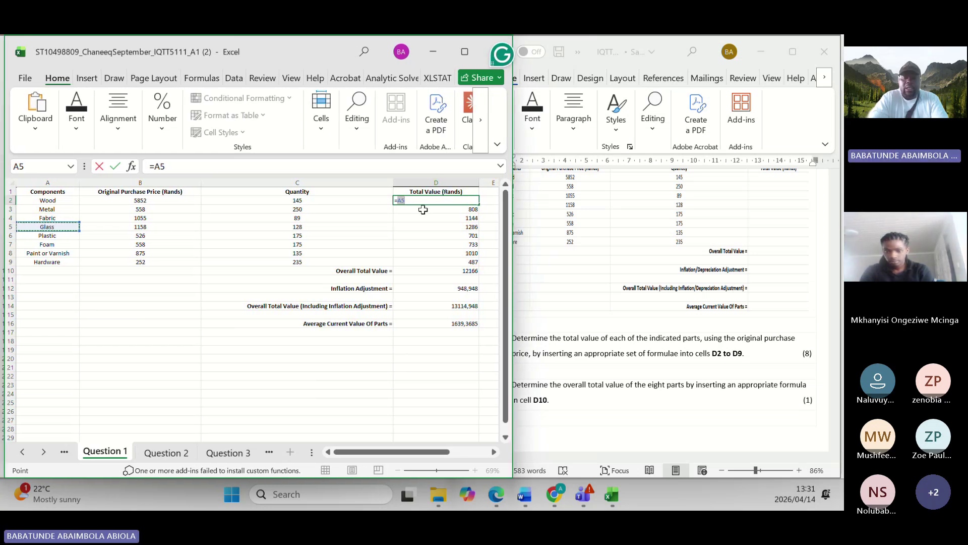
- Replace the Wood total value formula in D2 with =B2*C2
key("BackSpace")
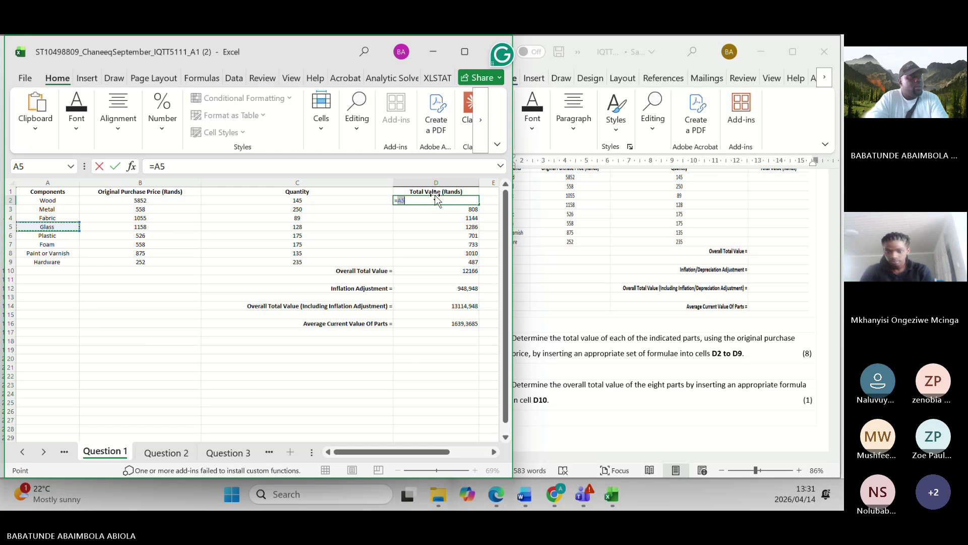
key("BackSpace")
key("BackSpace")
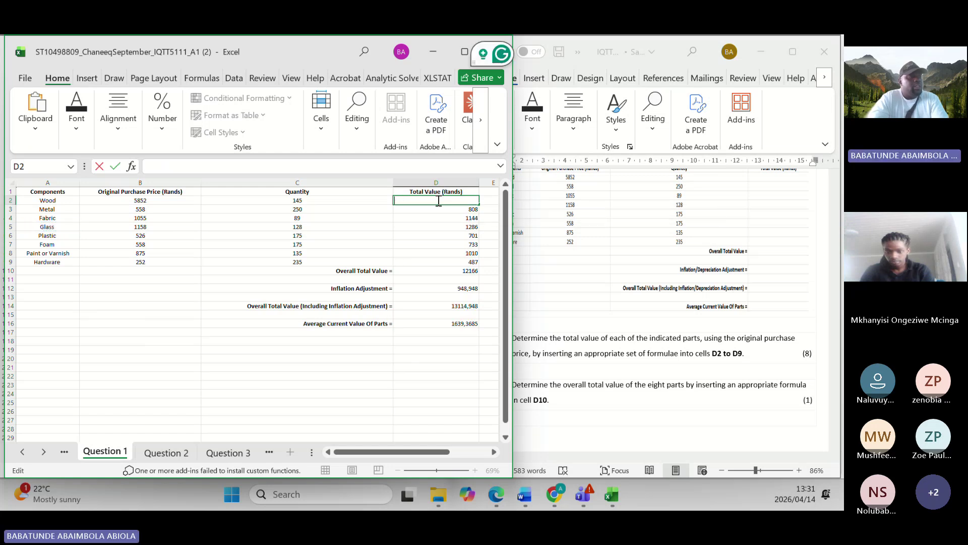
type("=")
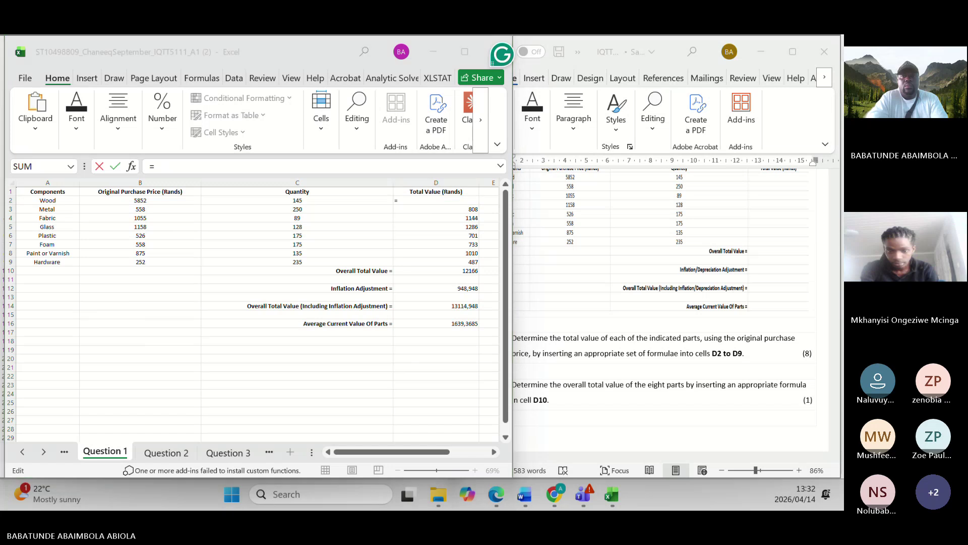
left_click(436, 200)
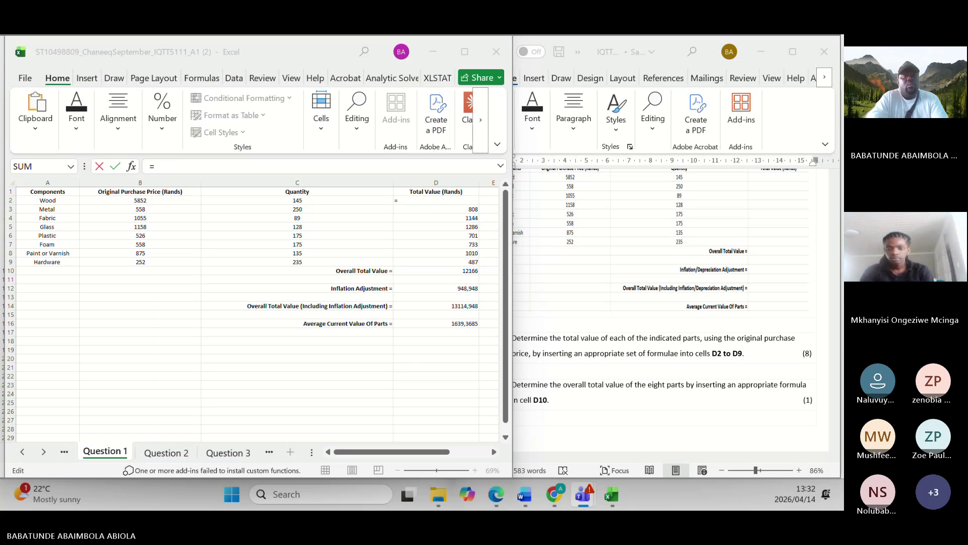
left_click(318, 291)
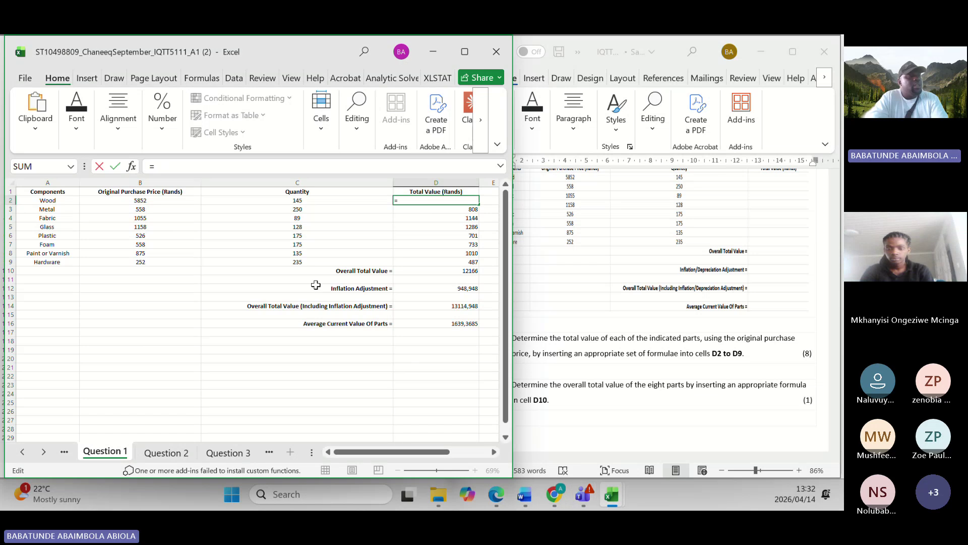
left_click(143, 200)
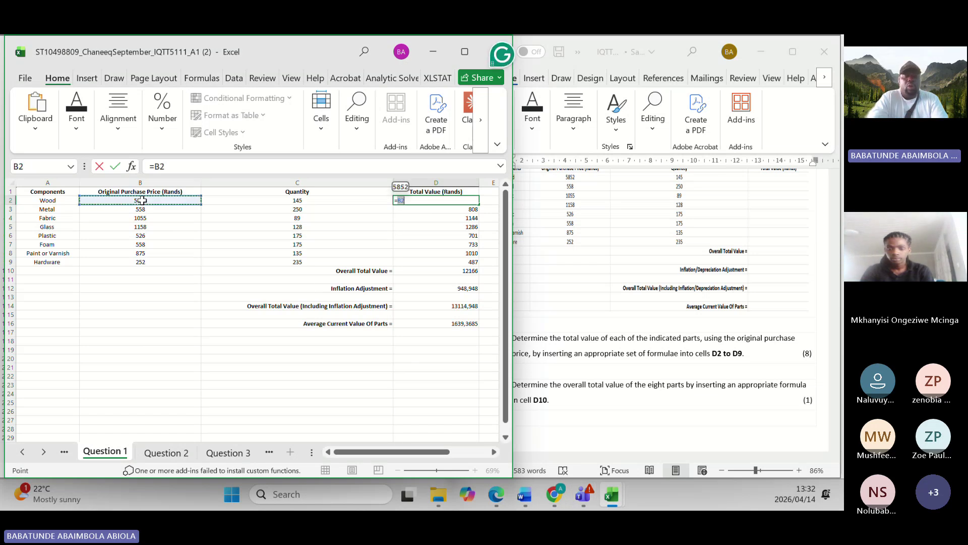
type("*")
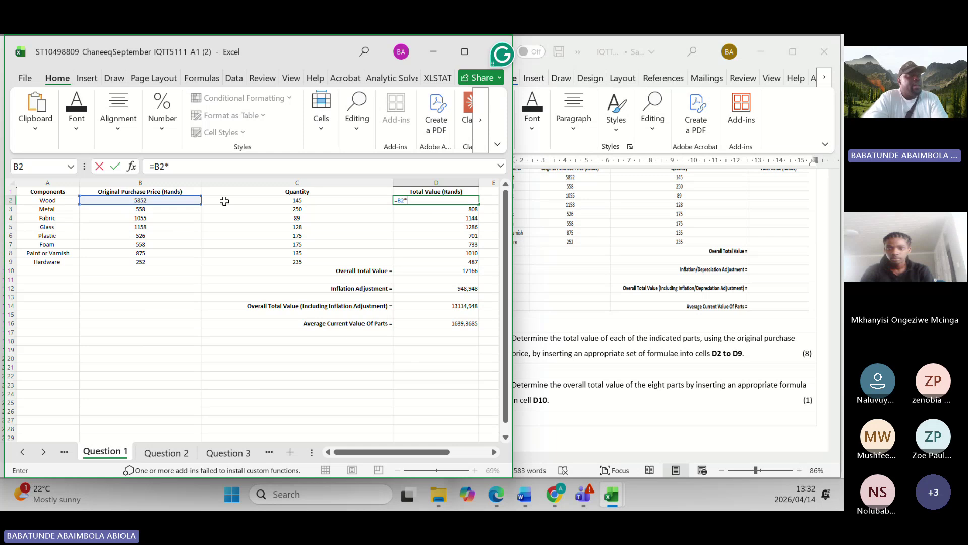
left_click(288, 201)
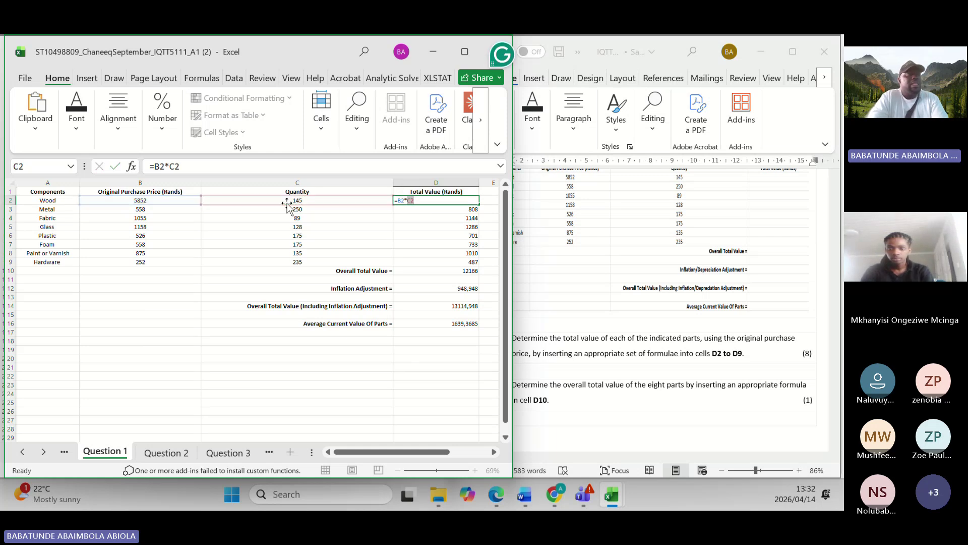
key("Return")
- Fill the D2 formula down through D9 for the remaining components, checking the copied formulas in between
left_click(465, 198)
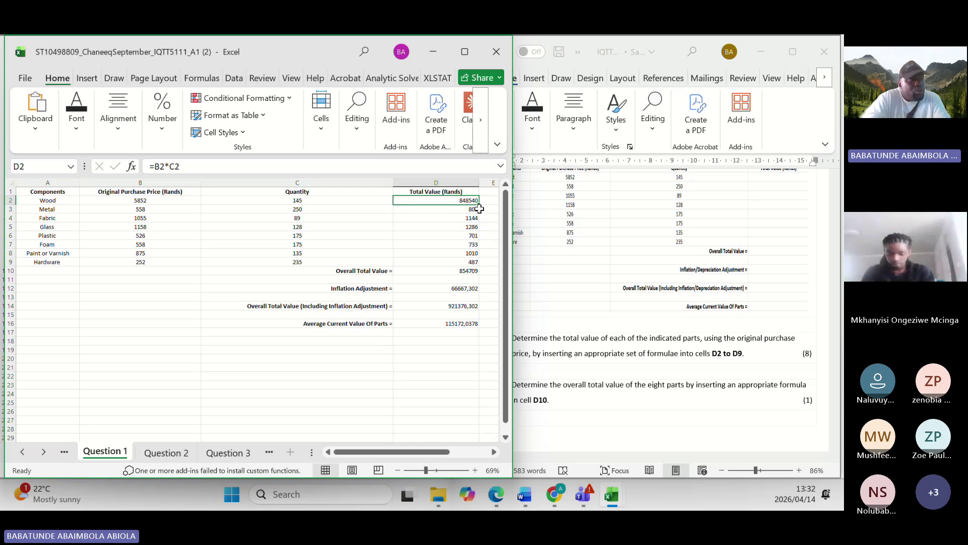
left_click_drag(480, 206, 480, 267)
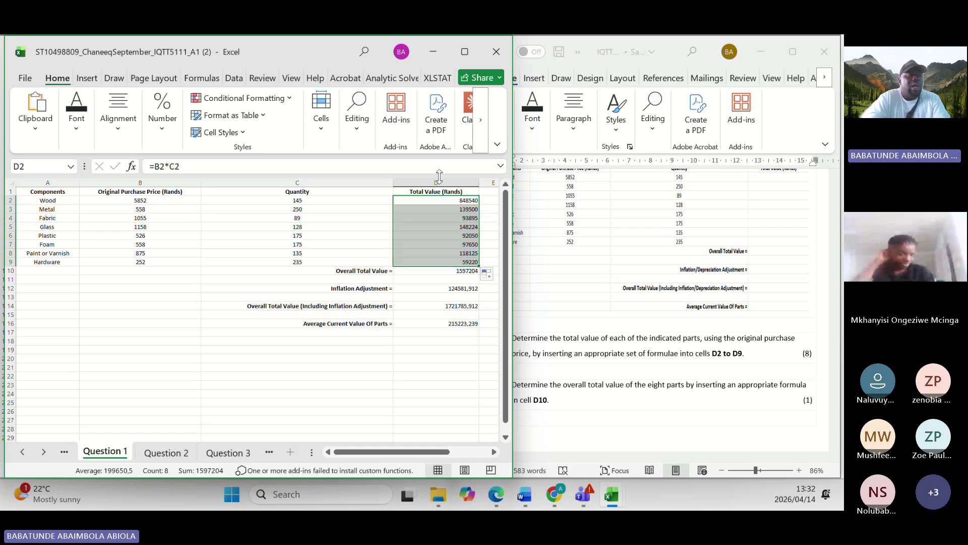
left_click(466, 203)
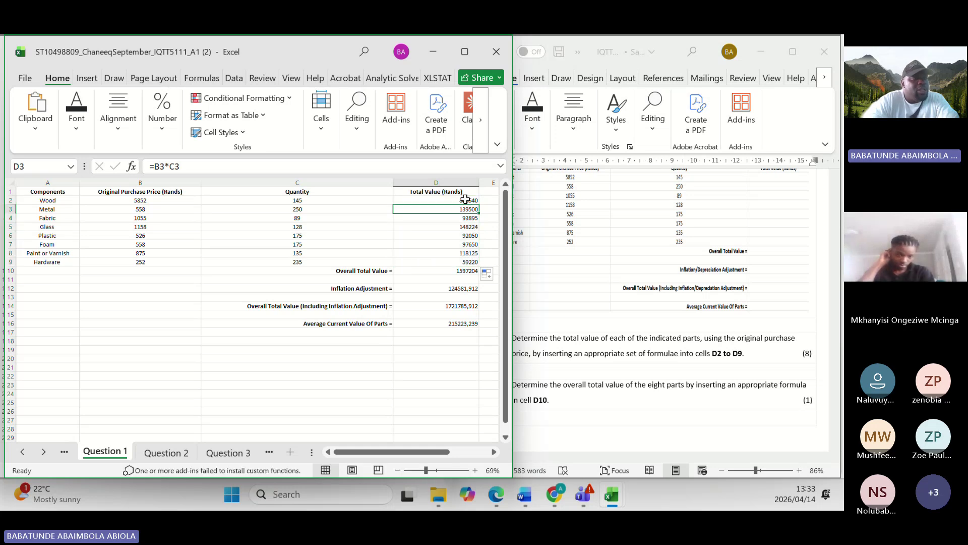
key("Down")
key("Down")
key("Up")
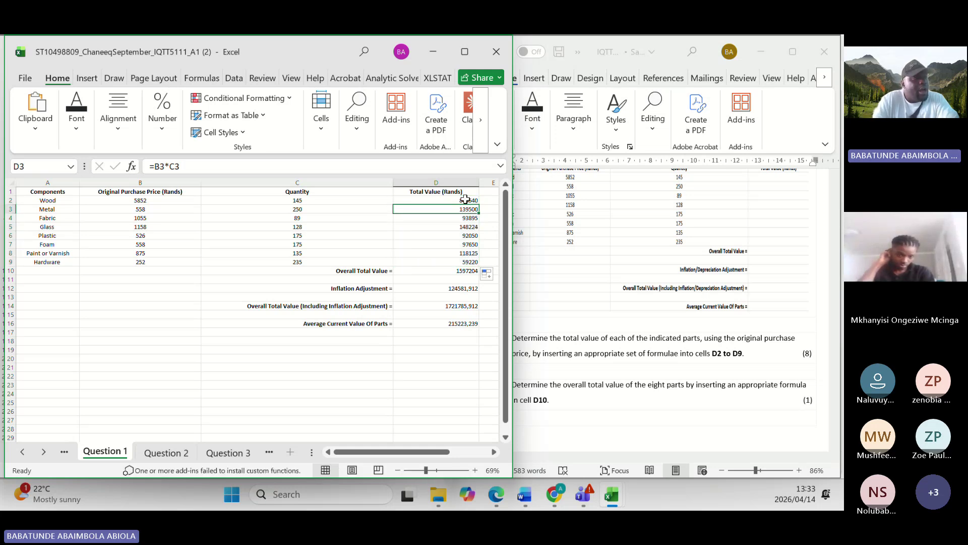
key("Up")
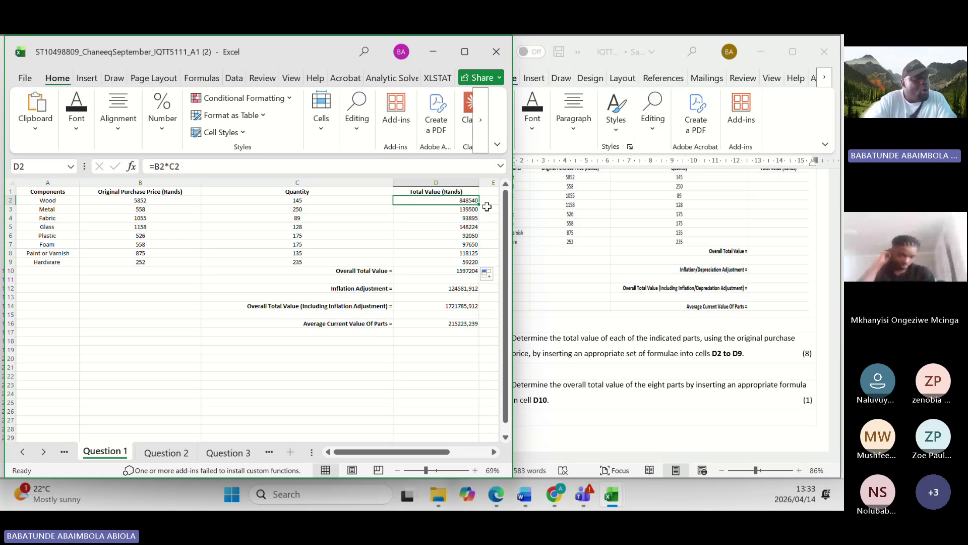
left_click_drag(479, 204, 480, 270)
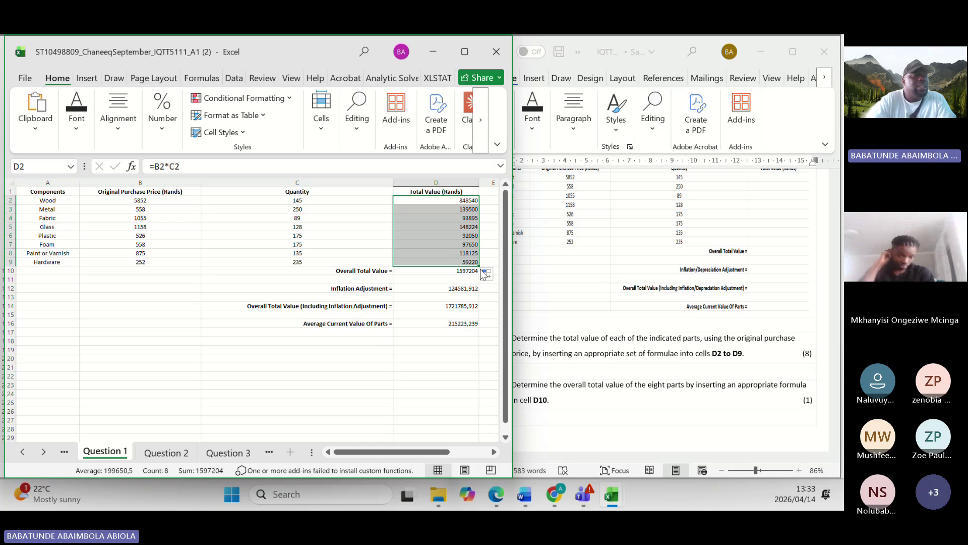
- Go through the filled total value formulas below D2 and compare which row's price and quantity each one multiplies
left_click(451, 201)
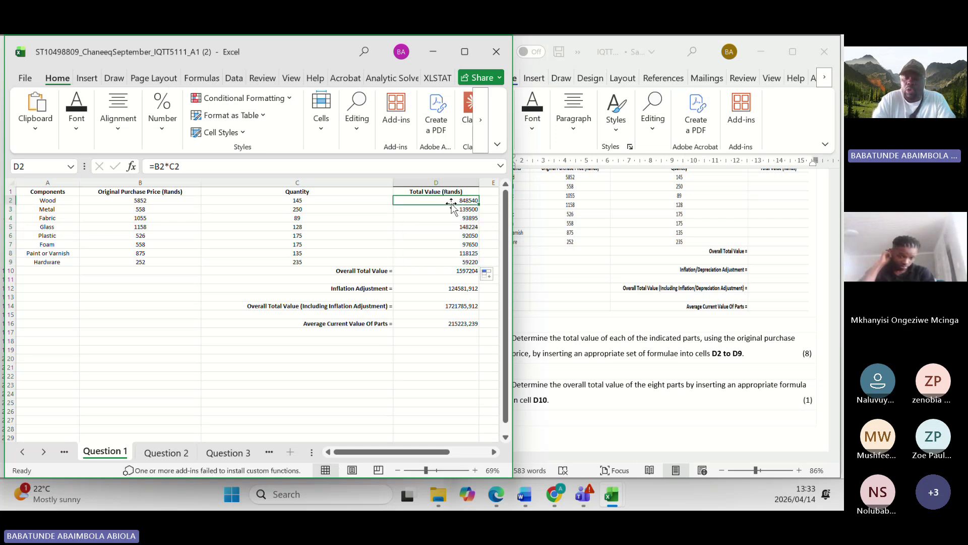
left_click(453, 207)
key("Down")
key("Down")
key("Down")
key("Down")
key("Down")
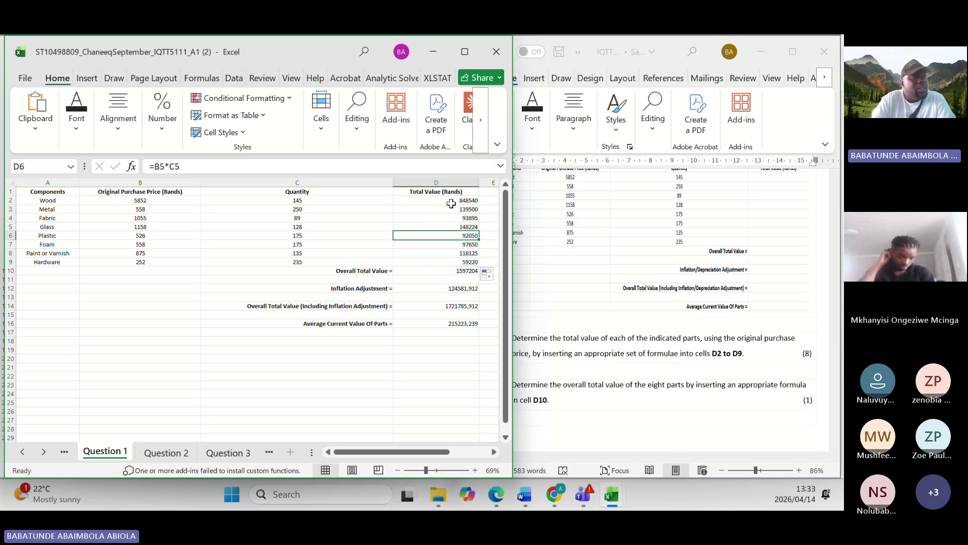
key("Up")
key("Up")
key("Up")
key("Up")
key("Up")
key("Up")
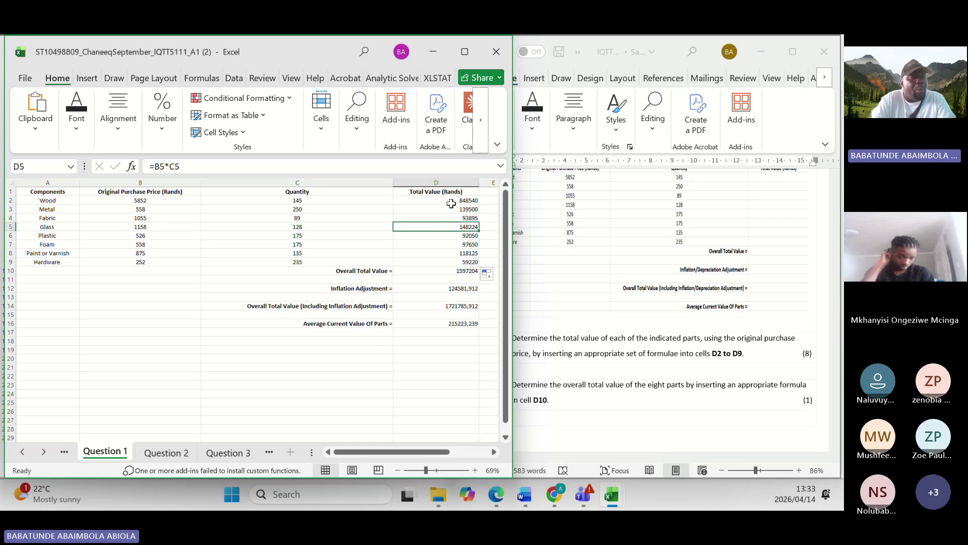
key("Down")
key("Down")
key("Down")
key("Down")
key("Down")
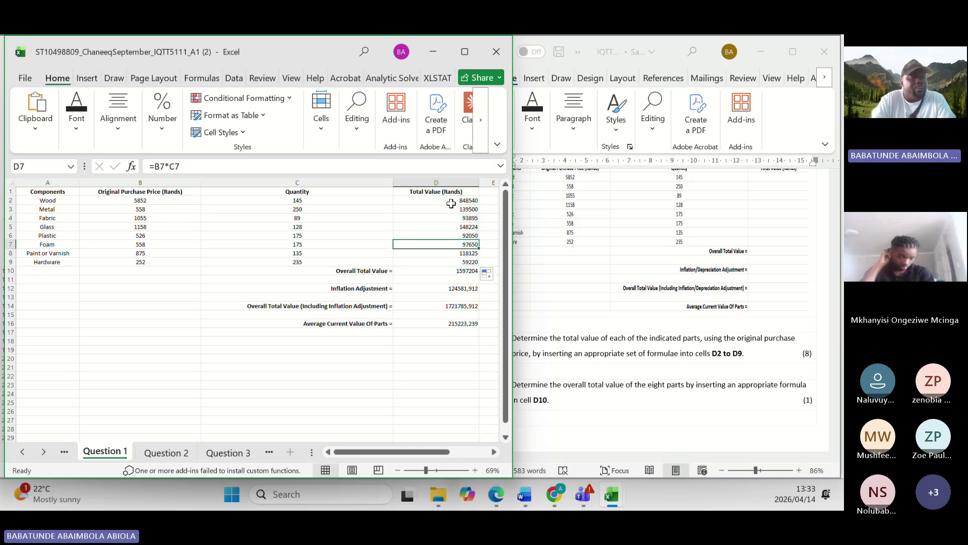
key("Up")
key("Up")
key("Up")
key("Up")
key("Up")
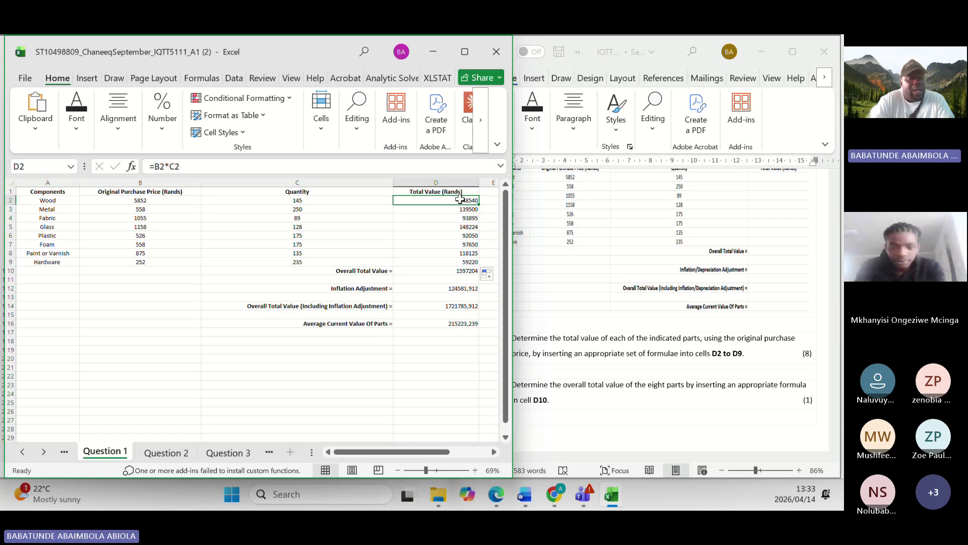
- Copy the D2 formula and paste it cell by cell into D3 through D7
key("ctrl+c")
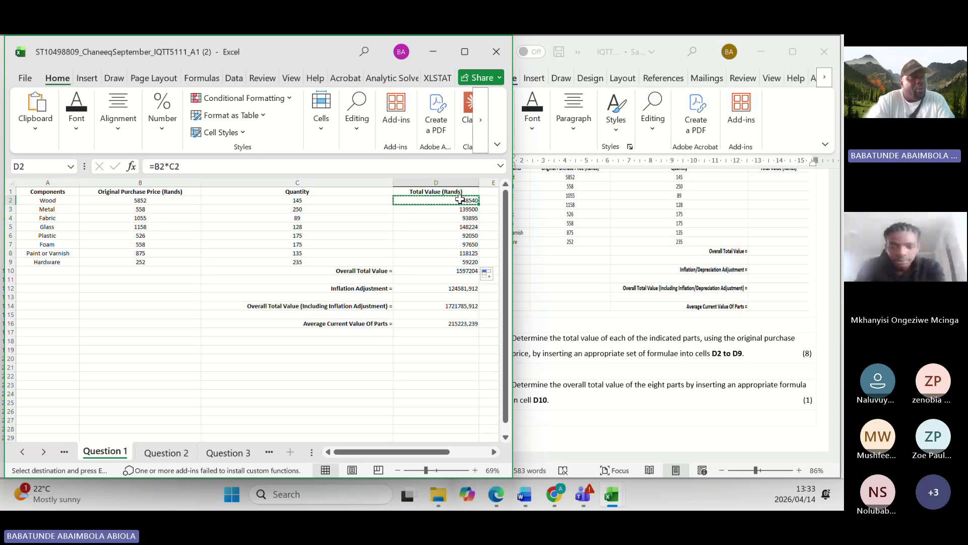
key("Down")
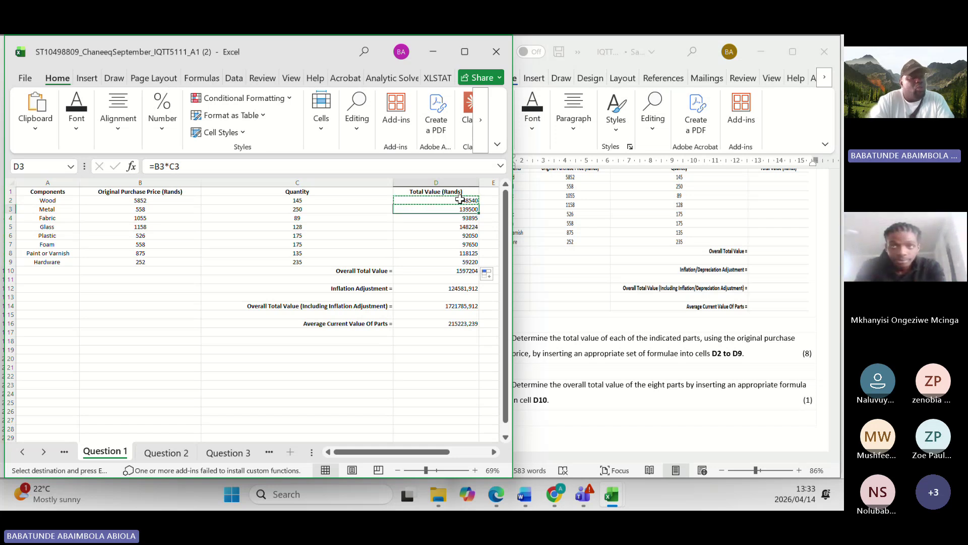
key("Down")
key("ctrl+v")
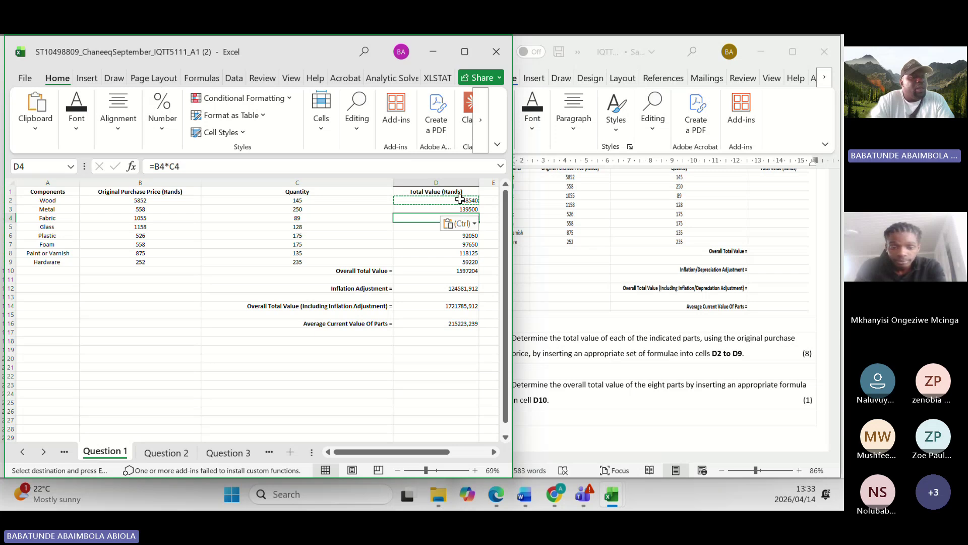
key("Down")
key("ctrl+v")
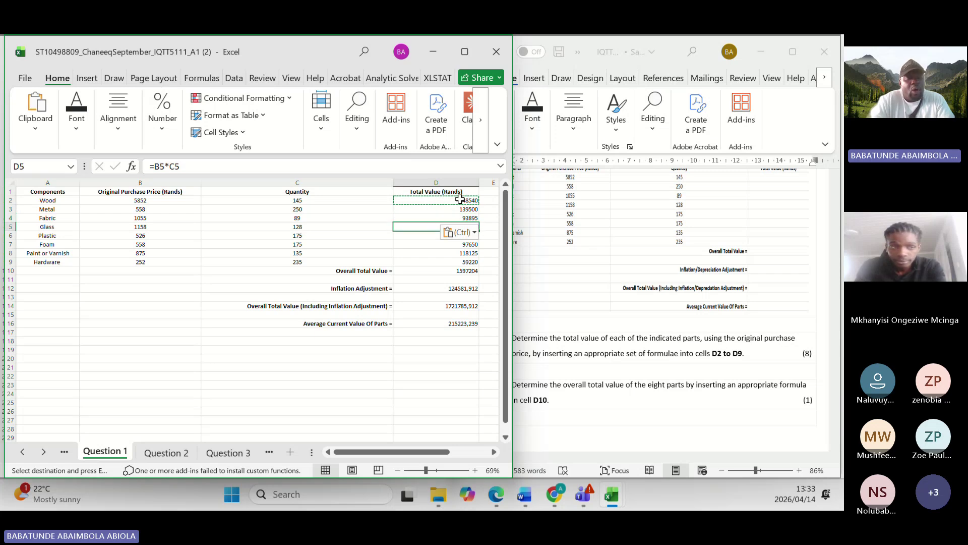
key("Down")
key("ctrl+v")
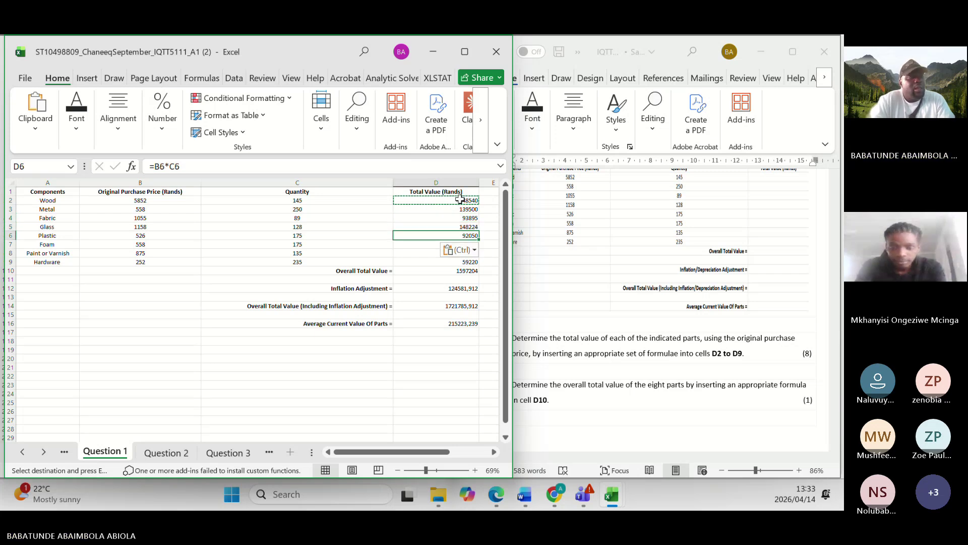
key("Down")
key("ctrl+v")
key("Down")
key("ctrl+v")
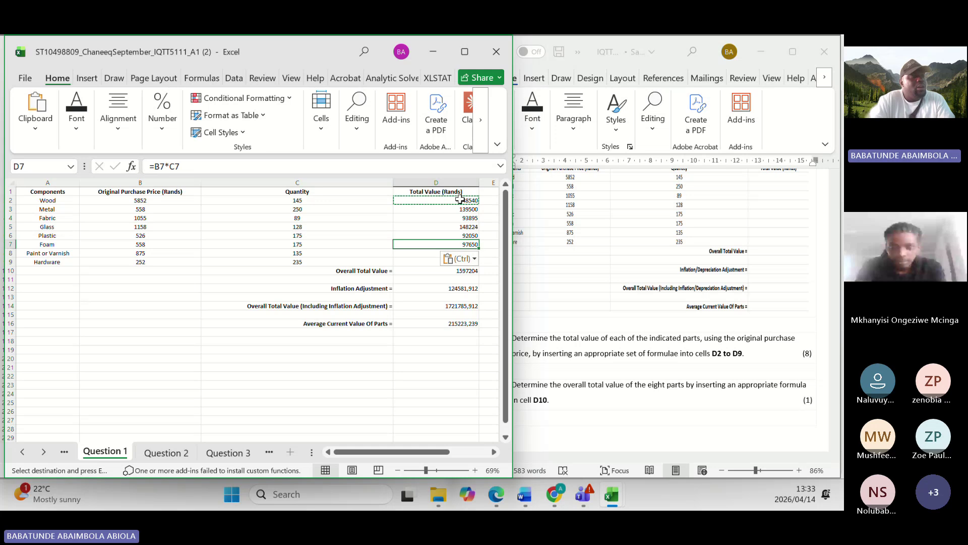
- Paste the copied D2 formula again from D3 to D5, and check the formulas down to D9
key("Up")
key("Up")
key("Up")
key("Up")
key("Up")
key("Up")
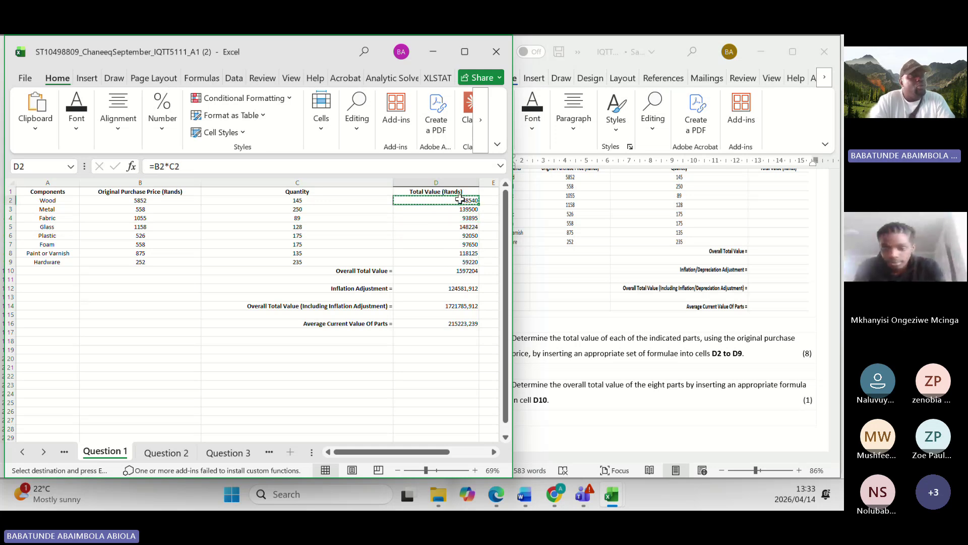
key("Down")
key("Down")
key("ctrl+v")
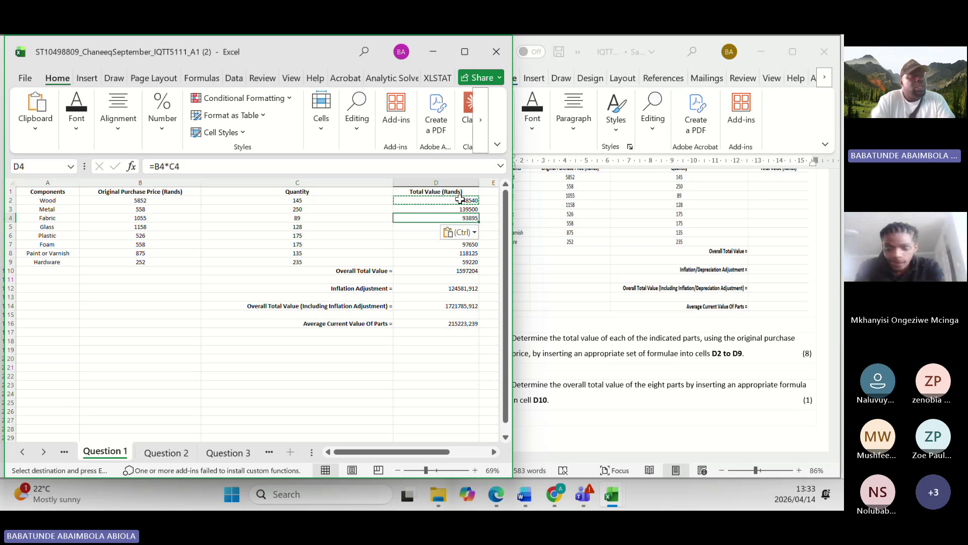
key("Down")
key("Down")
key("ctrl+v")
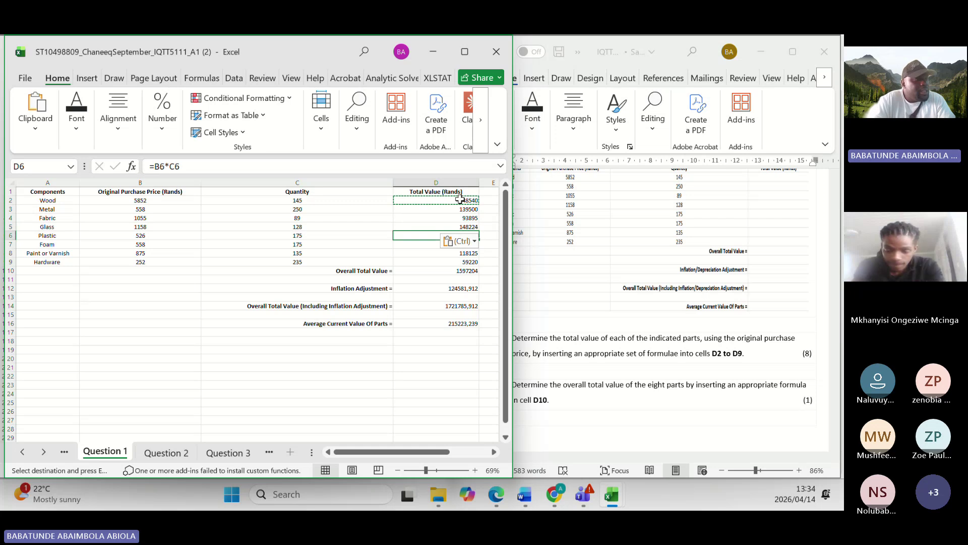
key("Down")
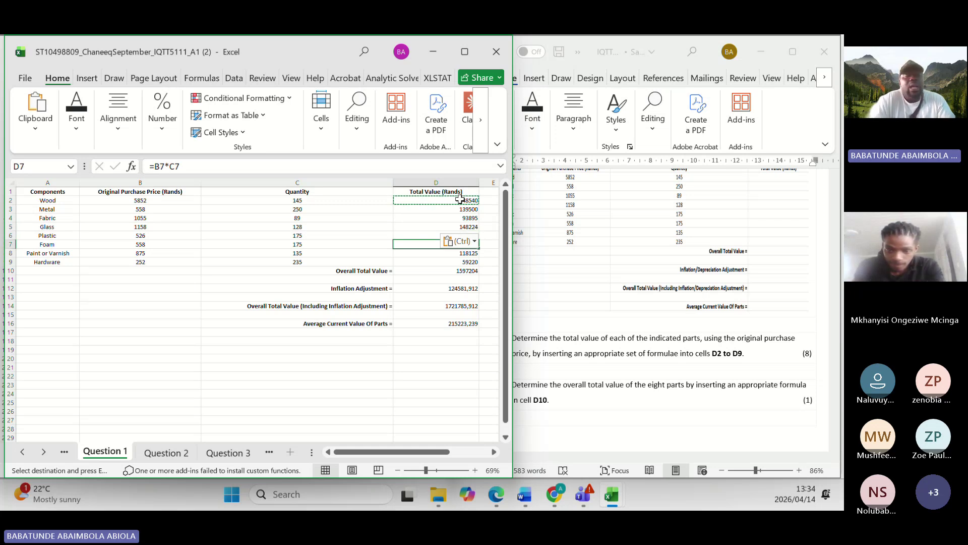
key("Down")
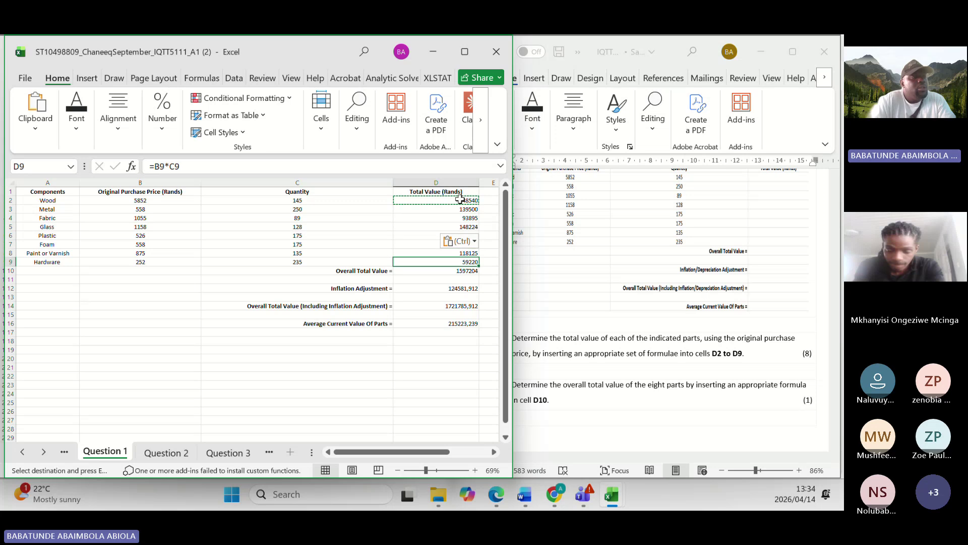
- Return to D2 and repeat the row-by-row paste of its copied formula into D3, D4 and D5
key("Up")
key("Up")
key("Up")
key("Up")
key("Up")
key("Up")
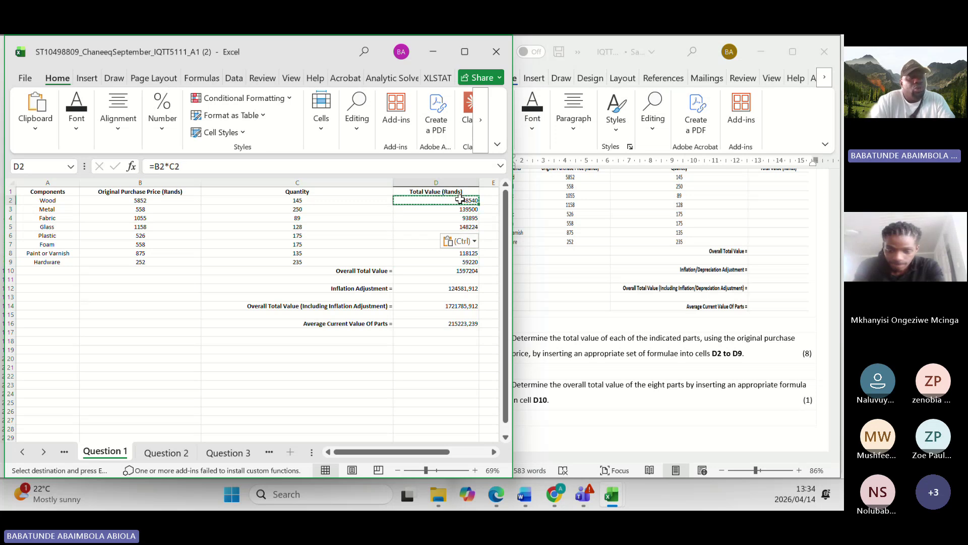
key("Down")
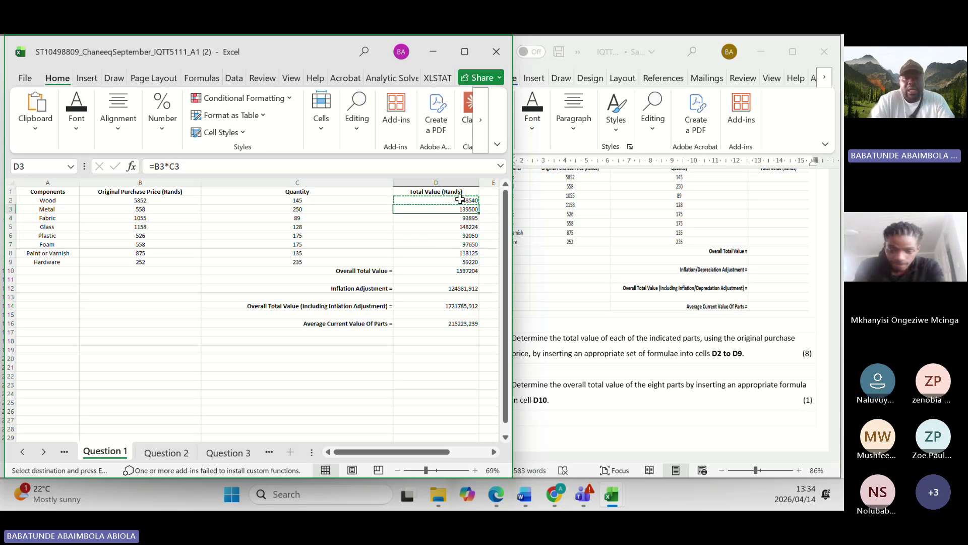
key("ctrl+v")
key("Down")
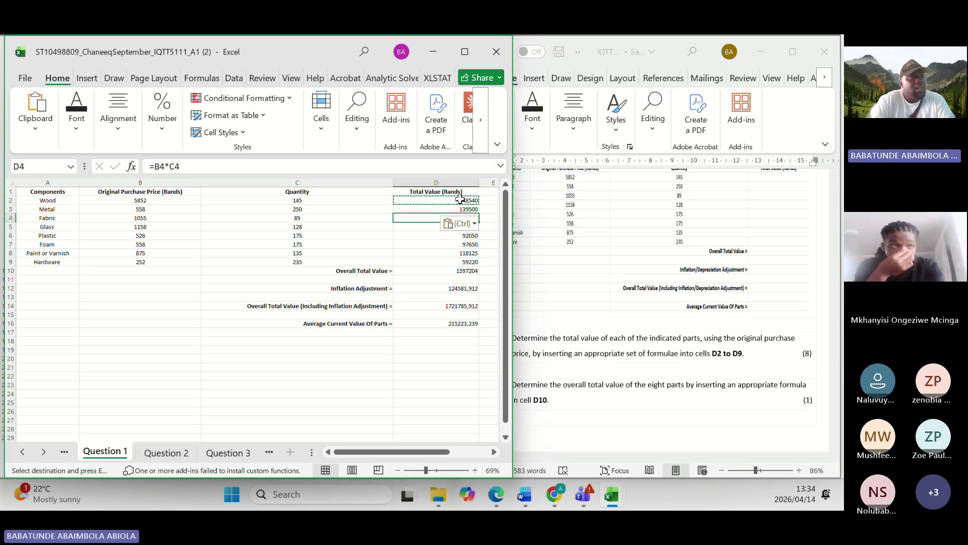
key("ctrl+v")
key("Down")
key("ctrl+v")
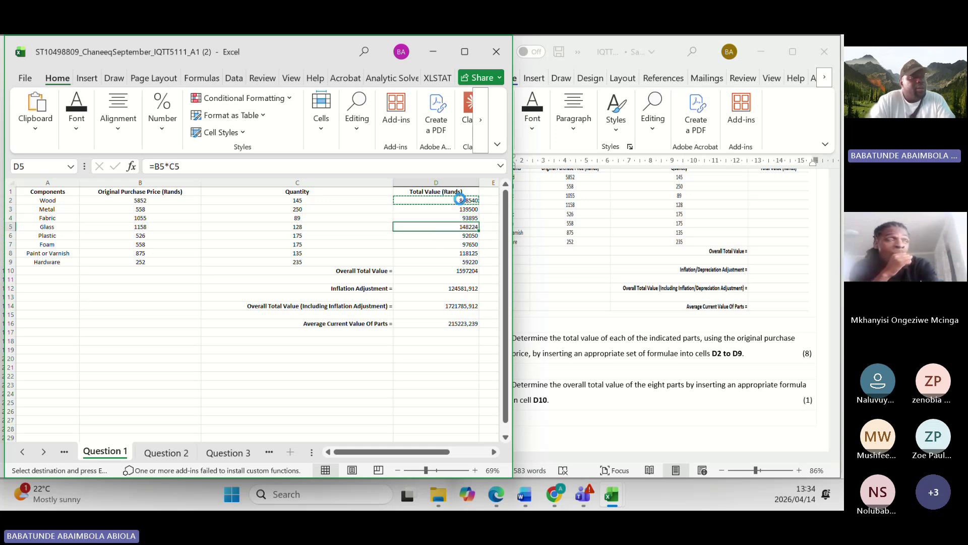
key("Down")
key("ctrl+v")
key("Down")
key("Up")
key("Up")
key("Up")
key("Up")
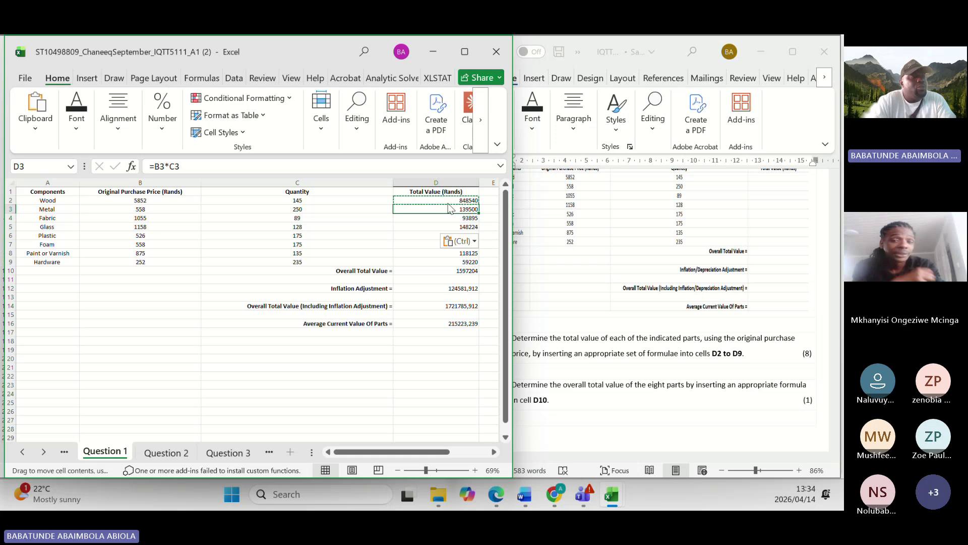
- Fill the D2 total value formula down through D9 in one go
left_click(432, 197)
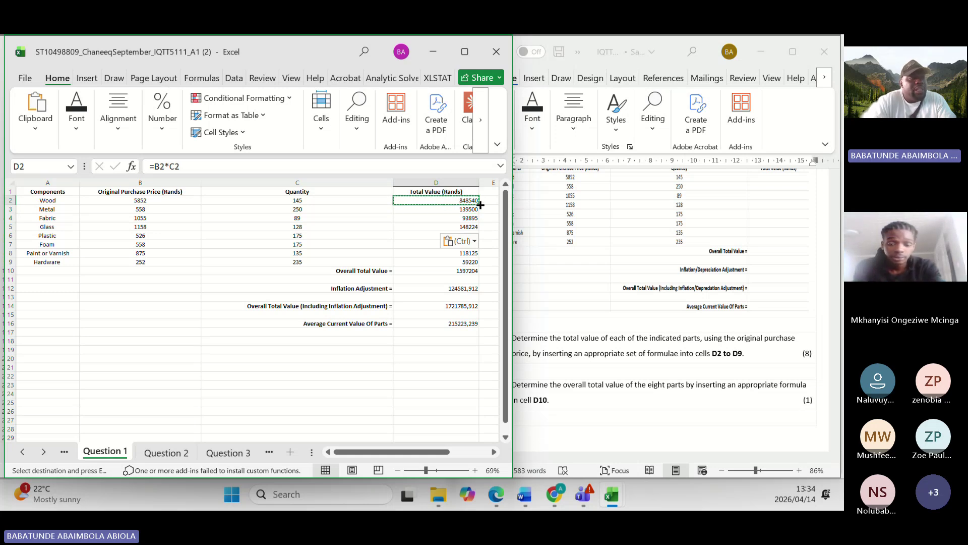
left_click_drag(480, 205, 482, 266)
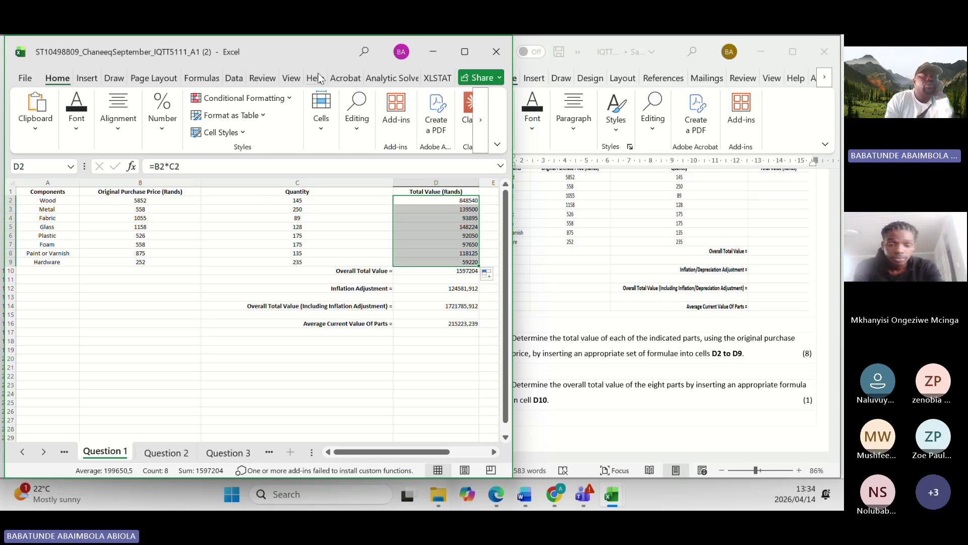
- Minimize this workbook, check the last total value formula in the other student's workbook, and switch to the question text in Word
left_click_drag(294, 43, 414, 177)
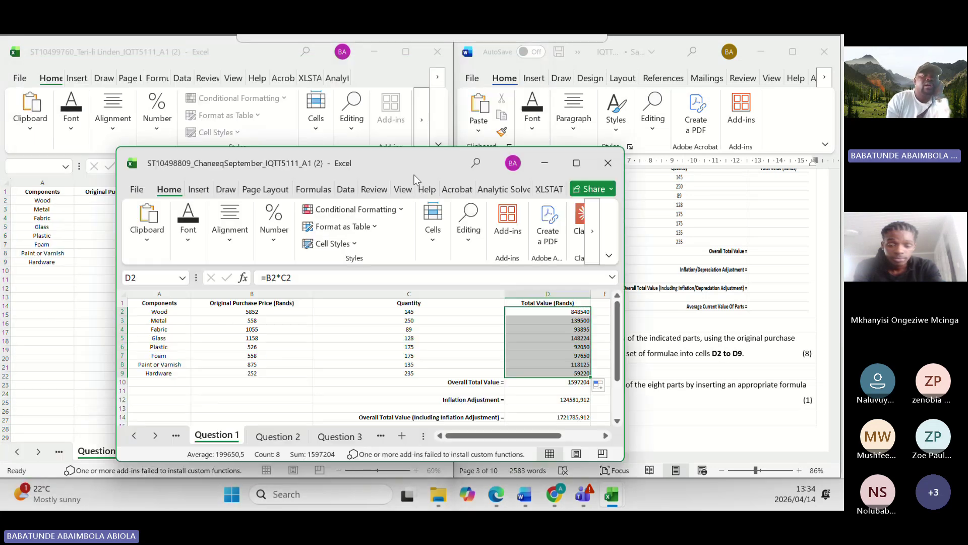
left_click(535, 155)
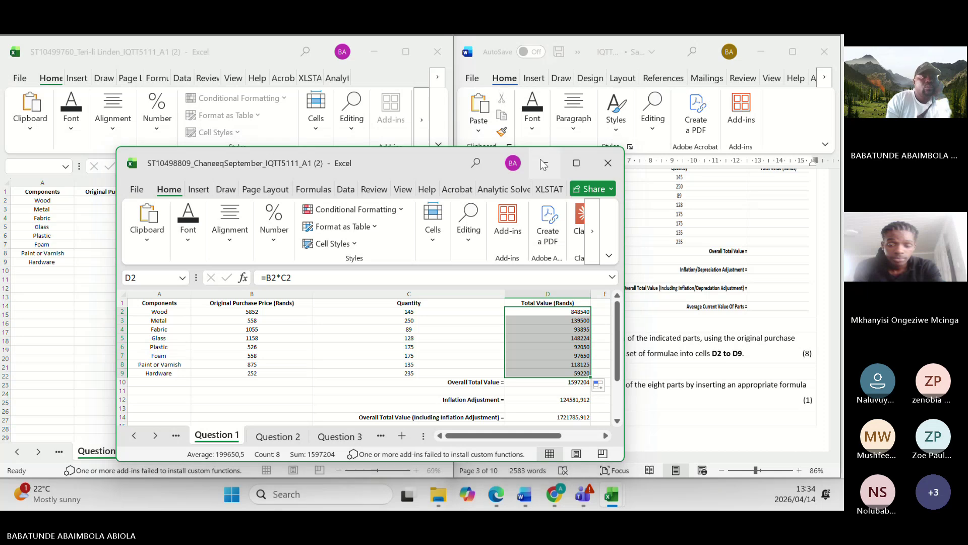
left_click(404, 262)
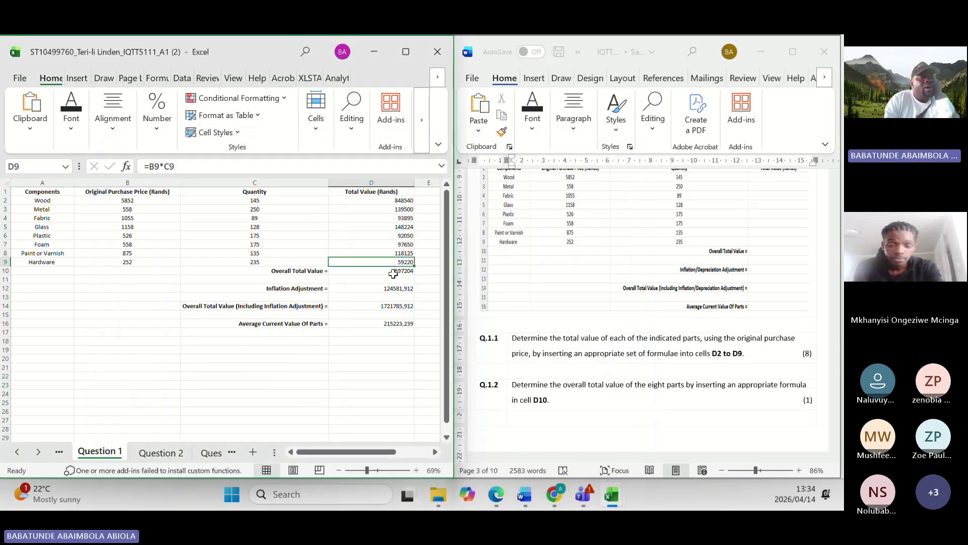
left_click(393, 271)
left_click(408, 261)
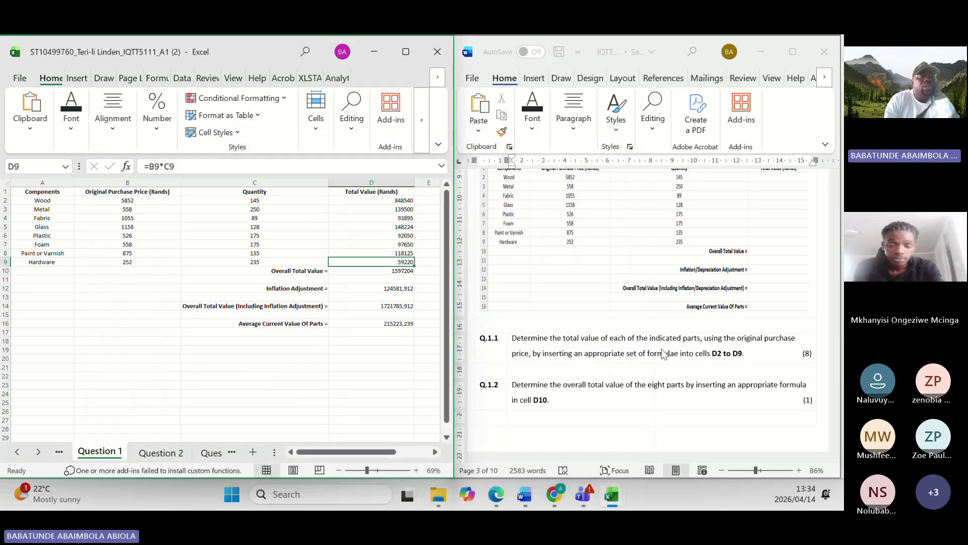
left_click(675, 404)
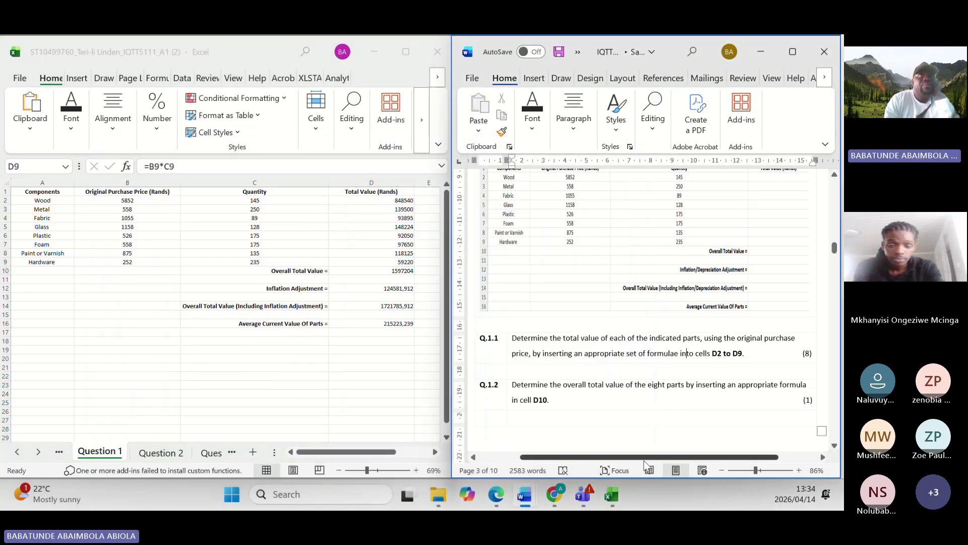